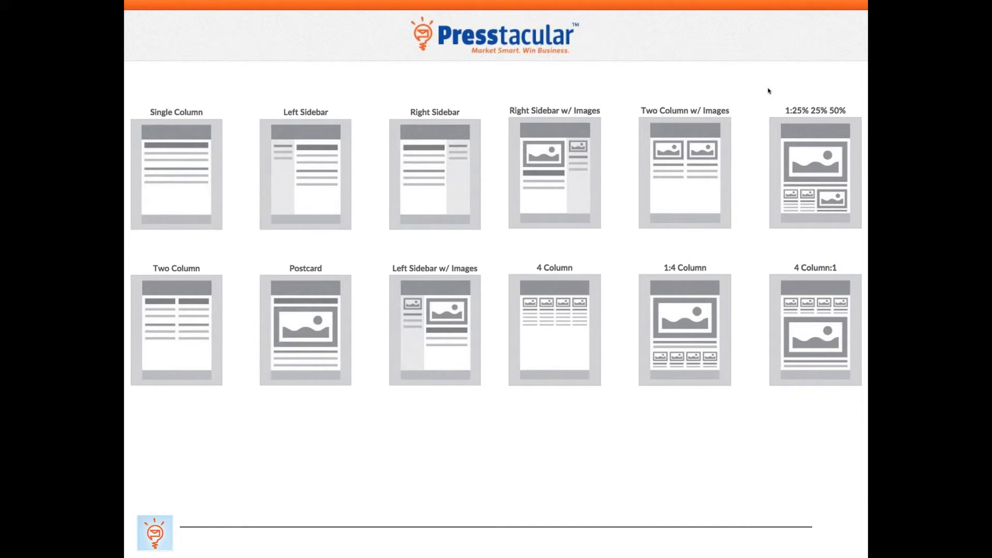
Step: Advance the slideshow from the layout options to the Presstacular homepage slide
{"action": "key", "text": "Right"}
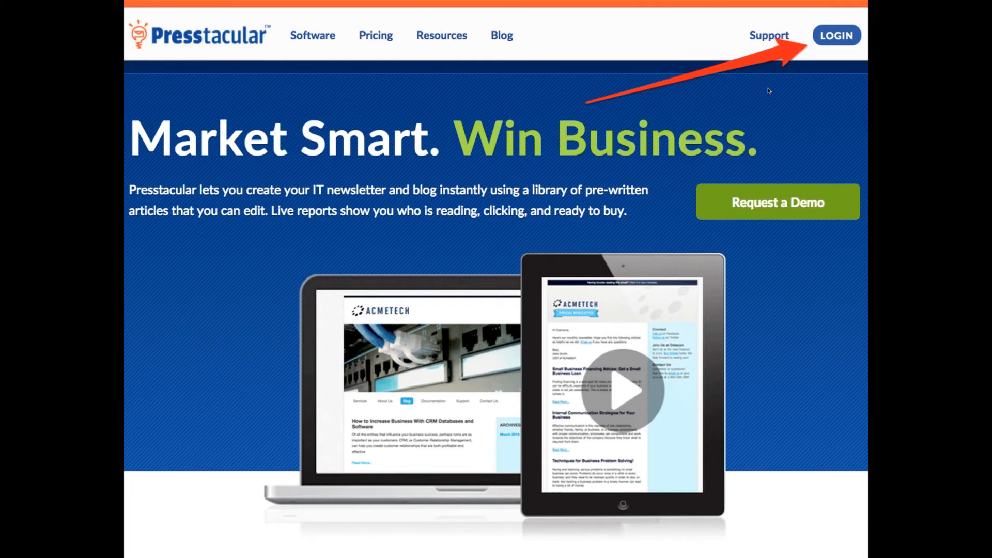
Step: Advance past the Login page and PIN entry walkthrough slides
{"action": "key", "text": "Right"}
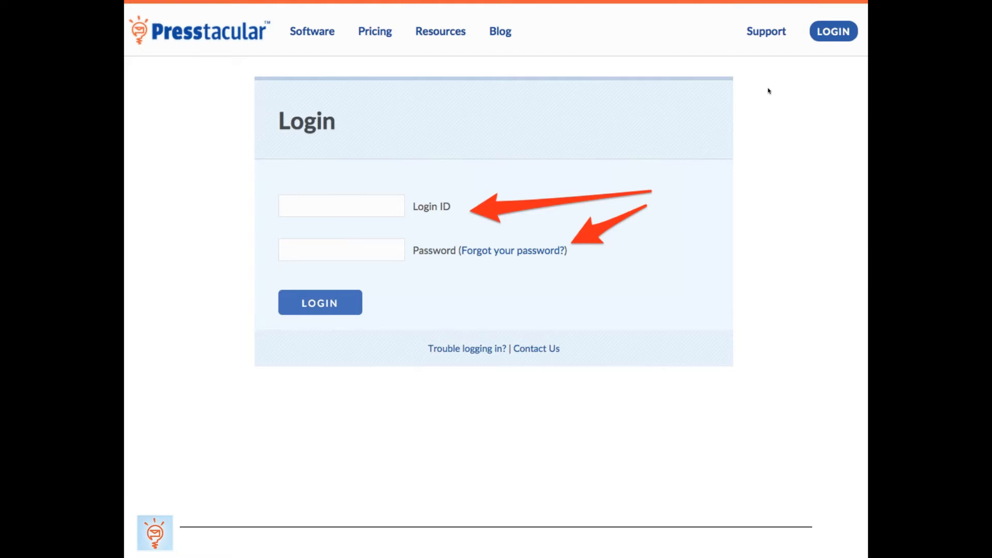
{"action": "key", "text": "Right"}
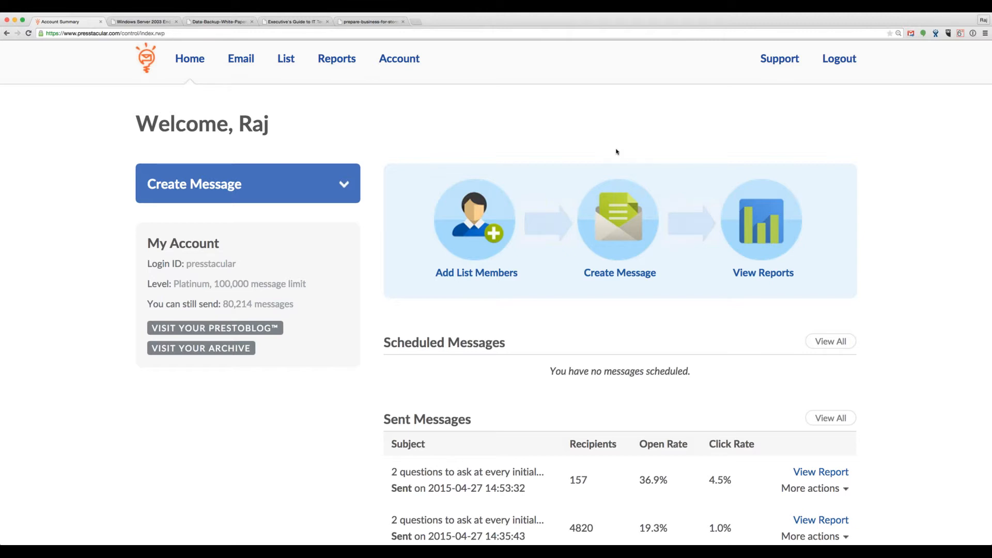
Step: Create a Demo Newsletter message with subject 'May ABC Company Newsletter' and continue to the content editor
{"action": "left_click", "coordinate": [613, 199]}
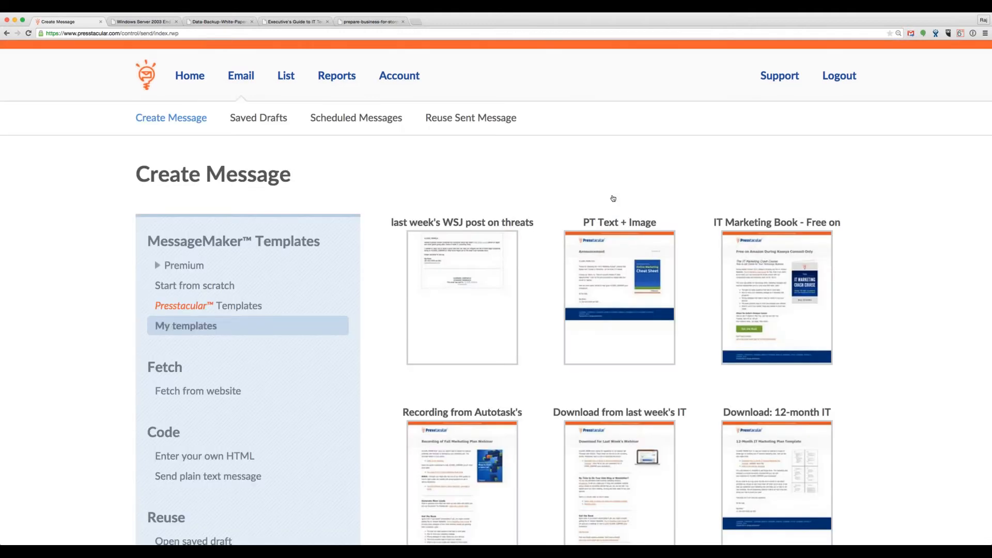
{"action": "scroll", "coordinate": [514, 212], "scroll_direction": "down", "scroll_amount": 10}
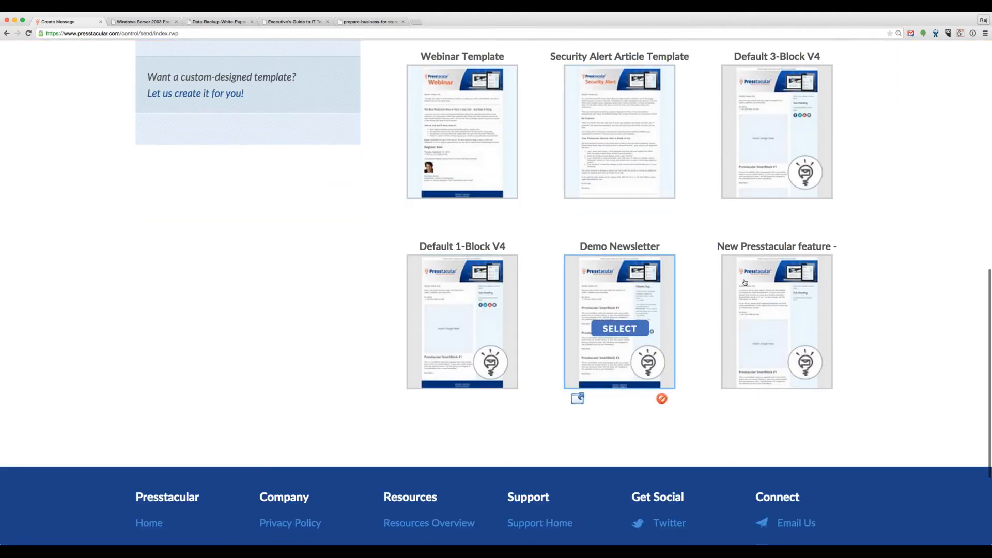
{"action": "mouse_move", "coordinate": [630, 333]}
{"action": "left_click", "coordinate": [630, 332]}
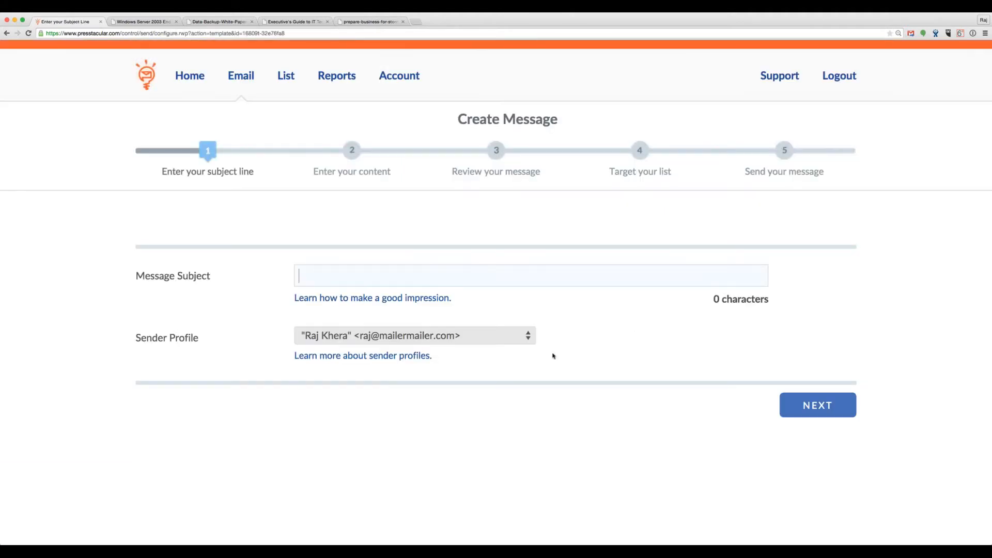
{"action": "type", "text": "May ABC Comp"}
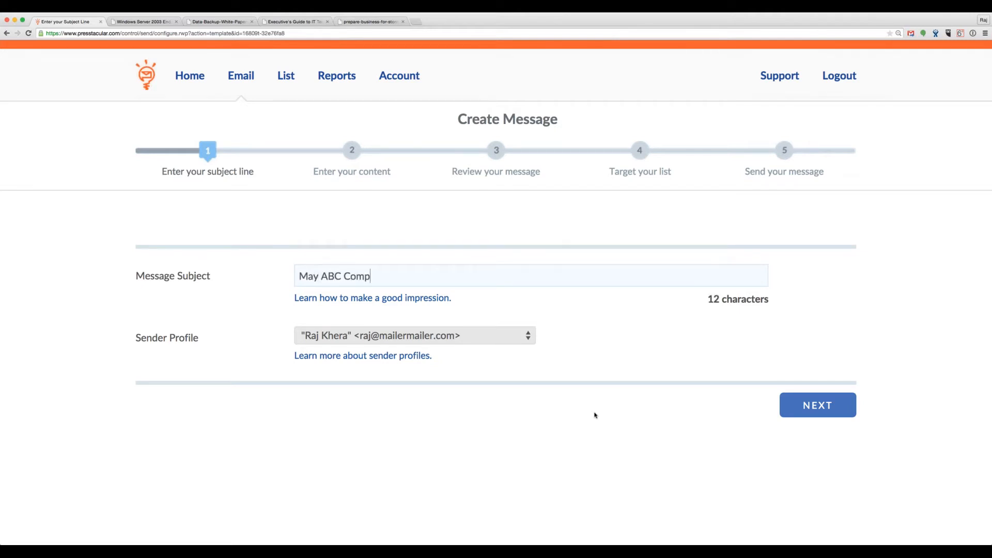
{"action": "type", "text": "any Newsletter"}
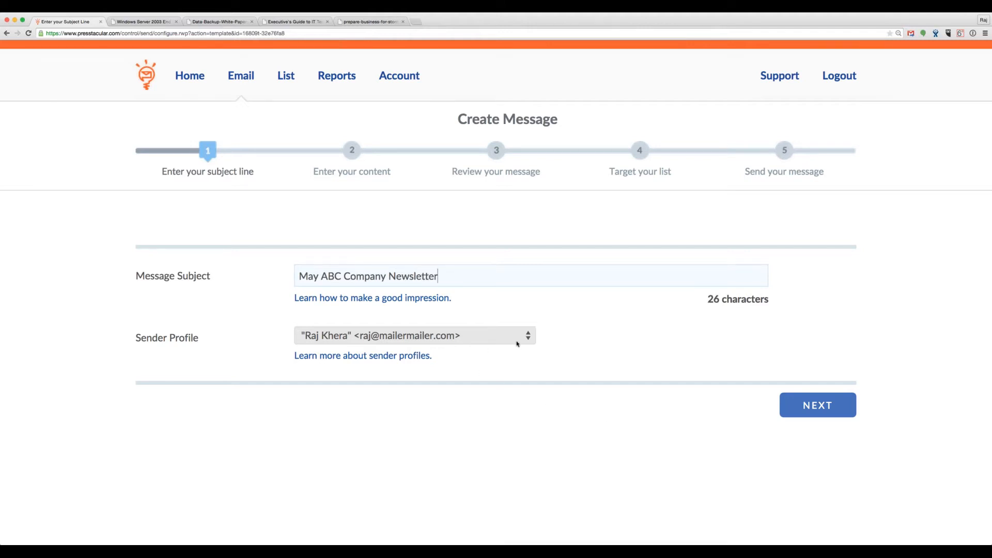
{"action": "left_click", "coordinate": [558, 351]}
{"action": "left_click", "coordinate": [810, 409]}
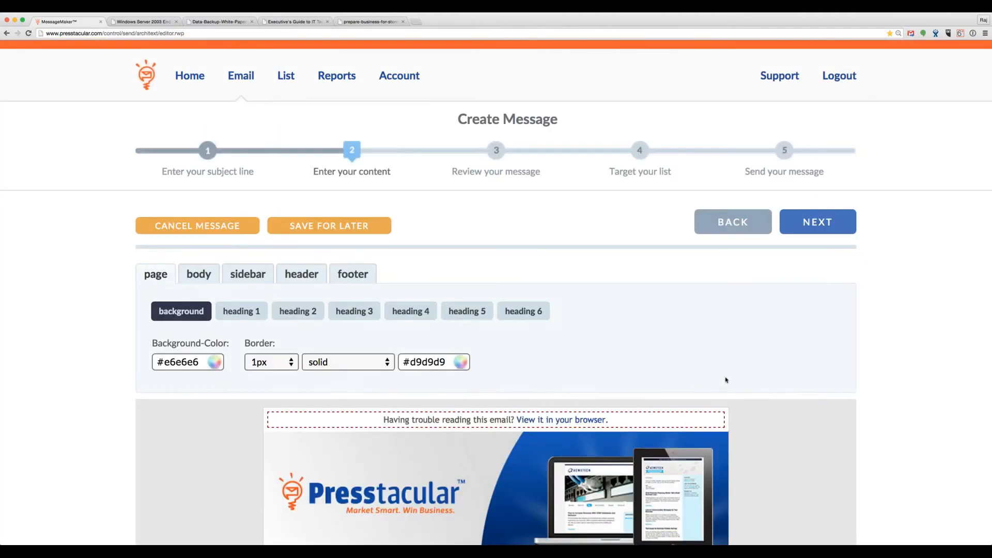
Step: Scroll the email preview and edit the 'Clients Say...' testimonials sidebar block
{"action": "scroll", "coordinate": [727, 380], "scroll_direction": "down", "scroll_amount": 5}
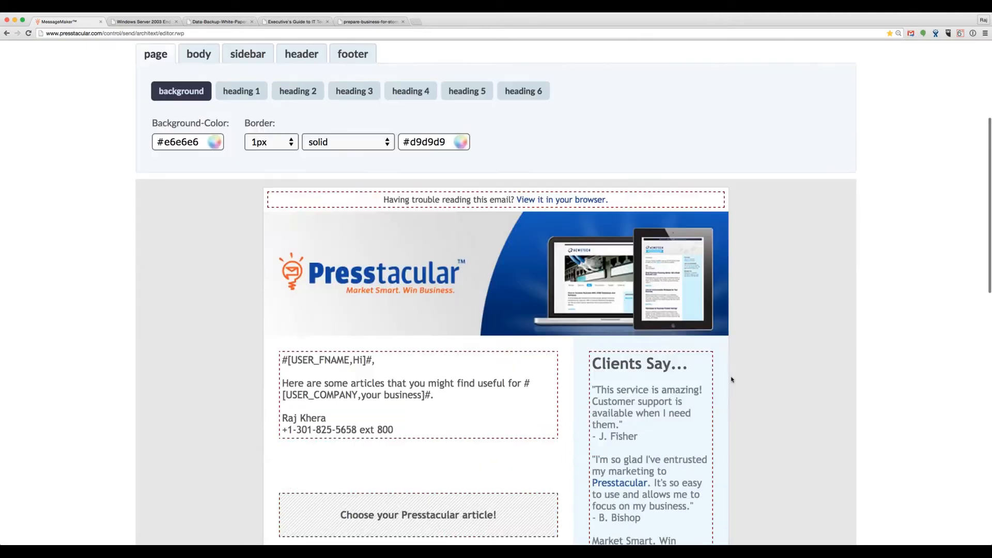
{"action": "scroll", "coordinate": [732, 380], "scroll_direction": "down", "scroll_amount": 5}
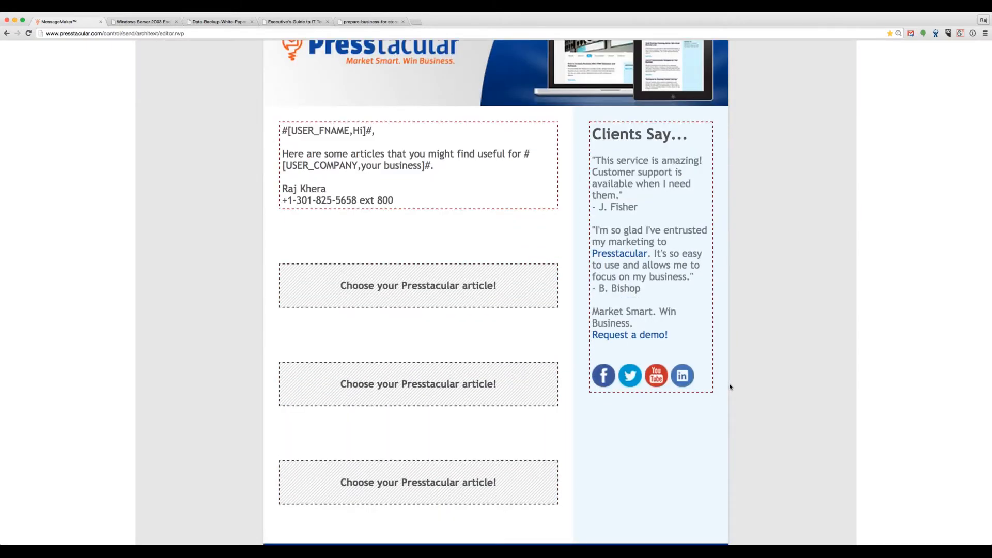
{"action": "scroll", "coordinate": [730, 387], "scroll_direction": "up", "scroll_amount": 2}
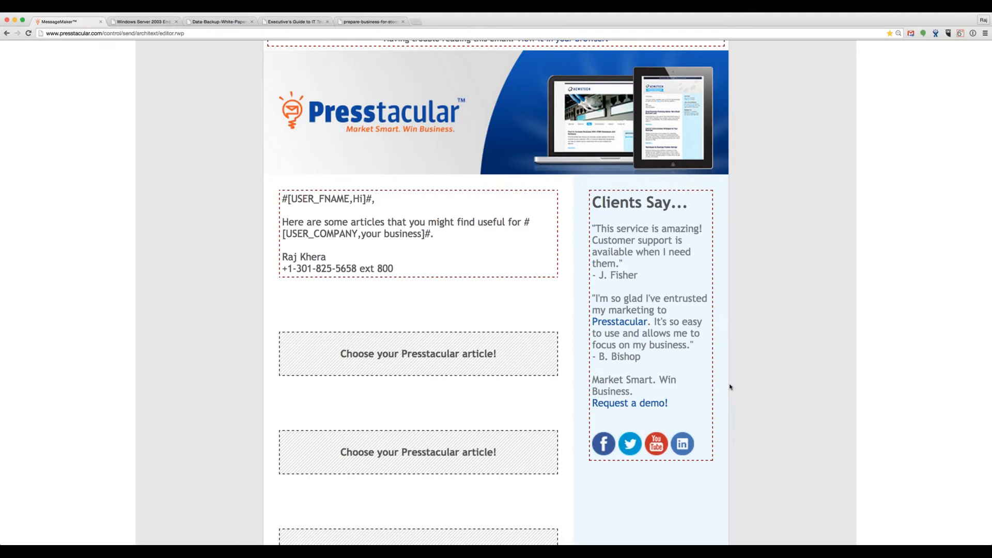
{"action": "scroll", "coordinate": [730, 387], "scroll_direction": "down", "scroll_amount": 1}
{"action": "mouse_move", "coordinate": [525, 229]}
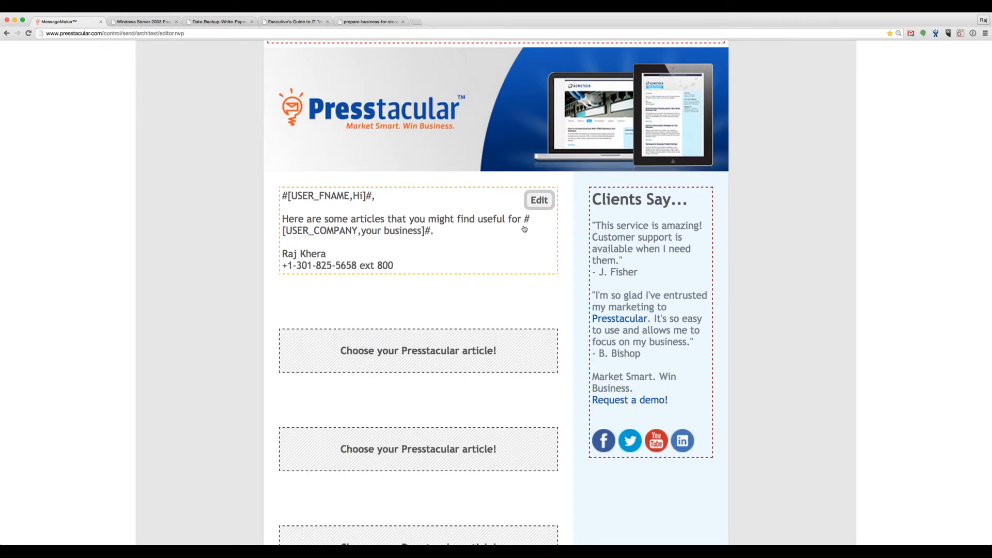
{"action": "mouse_move", "coordinate": [650, 217]}
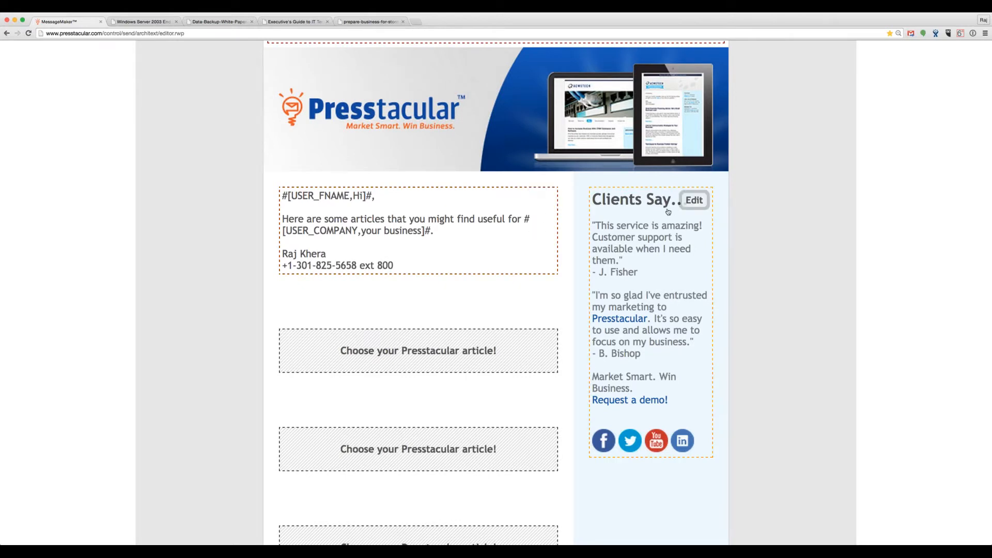
{"action": "left_click", "coordinate": [695, 204]}
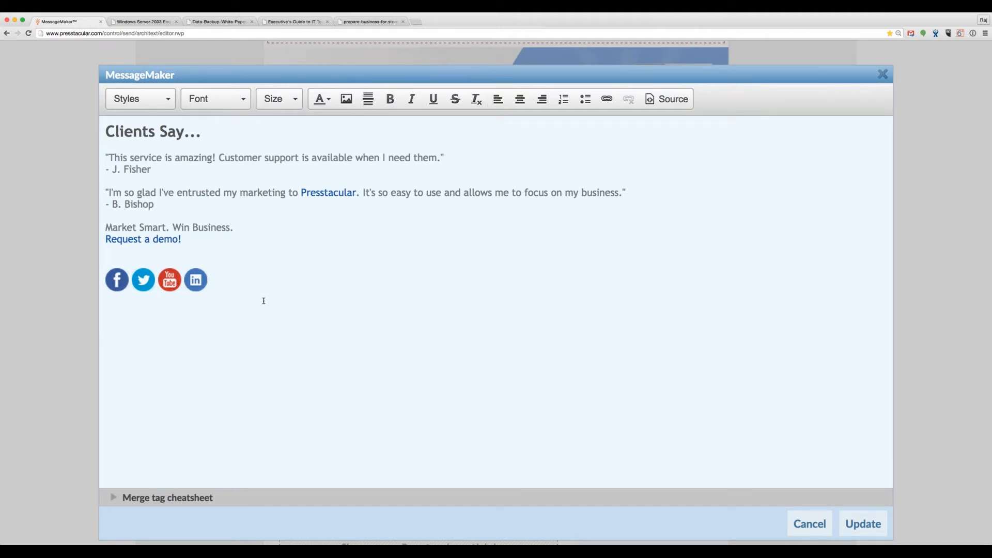
Step: Dismiss the MessageMaker editor with Escape, leaving the Clients Say block unchanged
{"action": "key", "text": "Escape"}
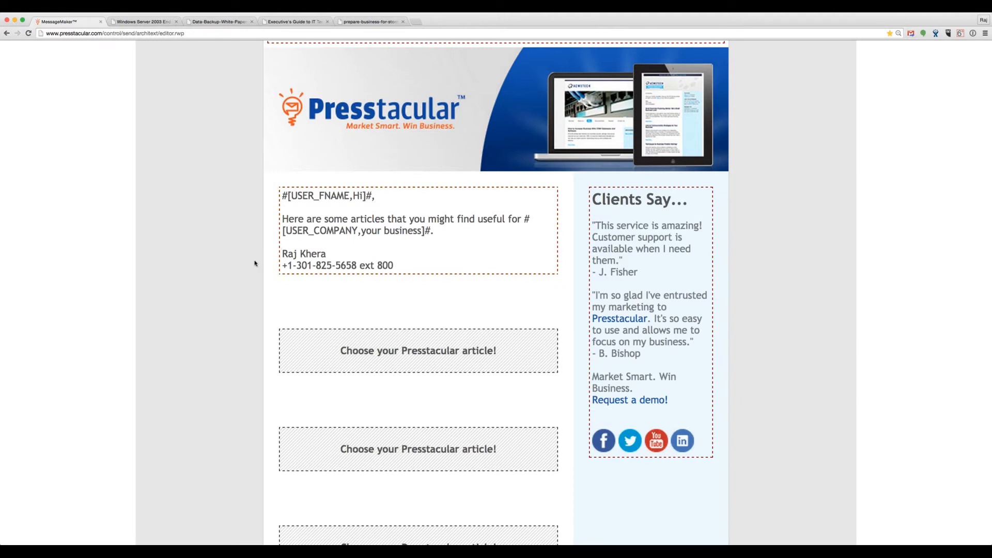
{"action": "scroll", "coordinate": [252, 266], "scroll_direction": "down", "scroll_amount": 2}
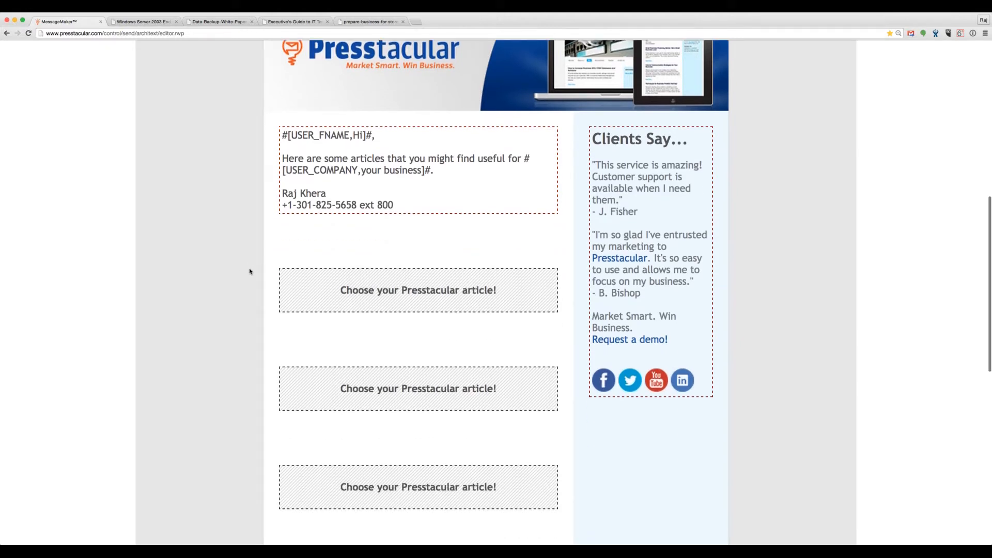
{"action": "scroll", "coordinate": [248, 272], "scroll_direction": "up", "scroll_amount": 4}
{"action": "scroll", "coordinate": [247, 272], "scroll_direction": "down", "scroll_amount": 3}
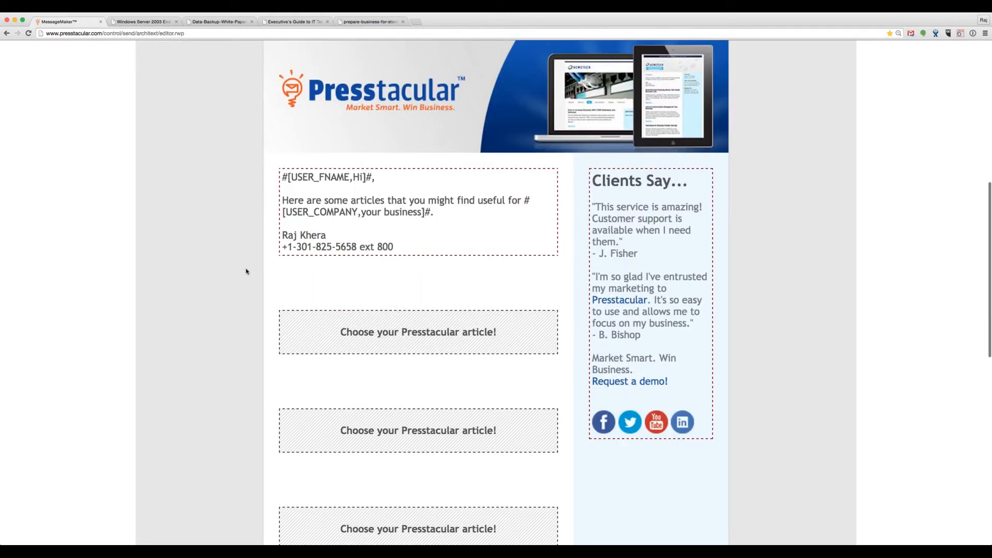
{"action": "scroll", "coordinate": [246, 271], "scroll_direction": "down", "scroll_amount": 1}
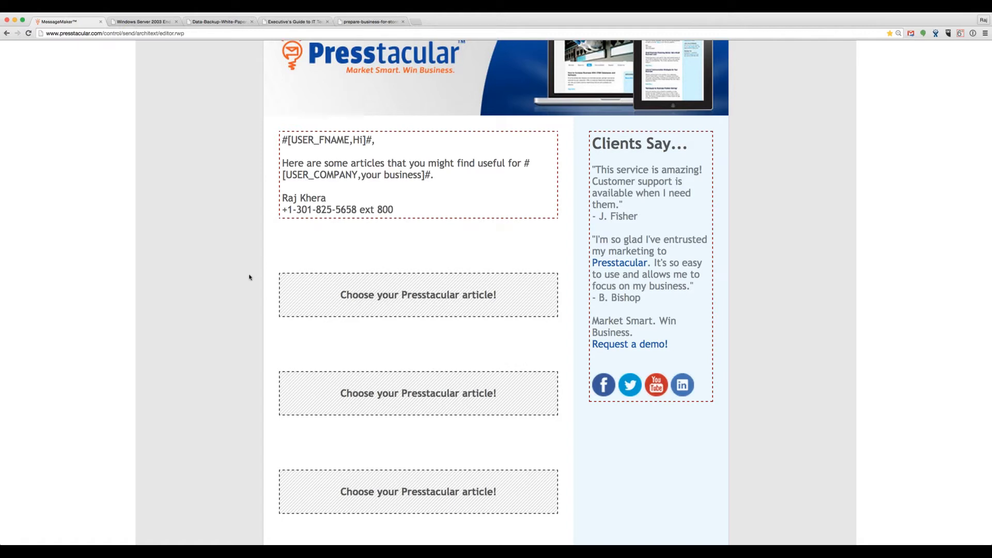
{"action": "scroll", "coordinate": [250, 278], "scroll_direction": "down", "scroll_amount": 1}
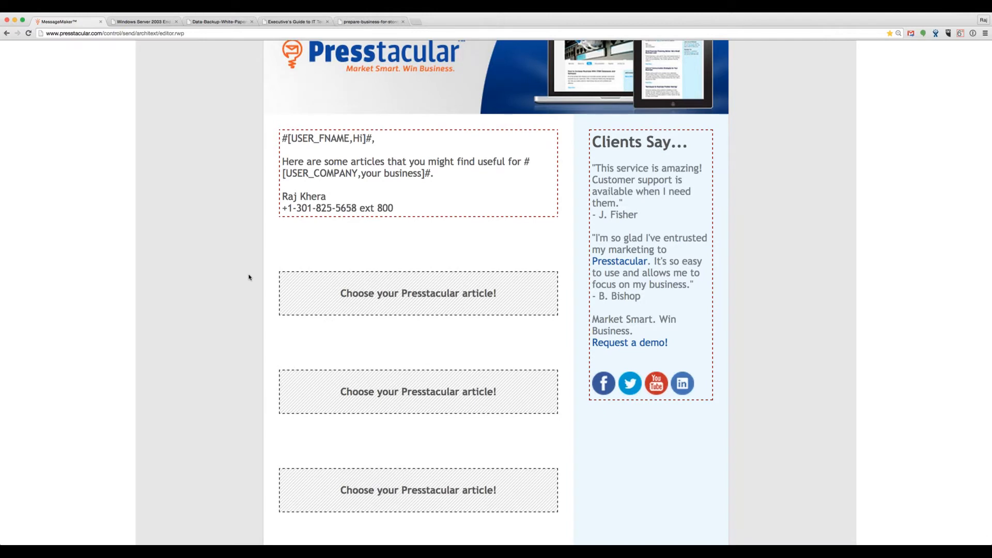
{"action": "scroll", "coordinate": [249, 278], "scroll_direction": "down", "scroll_amount": 2}
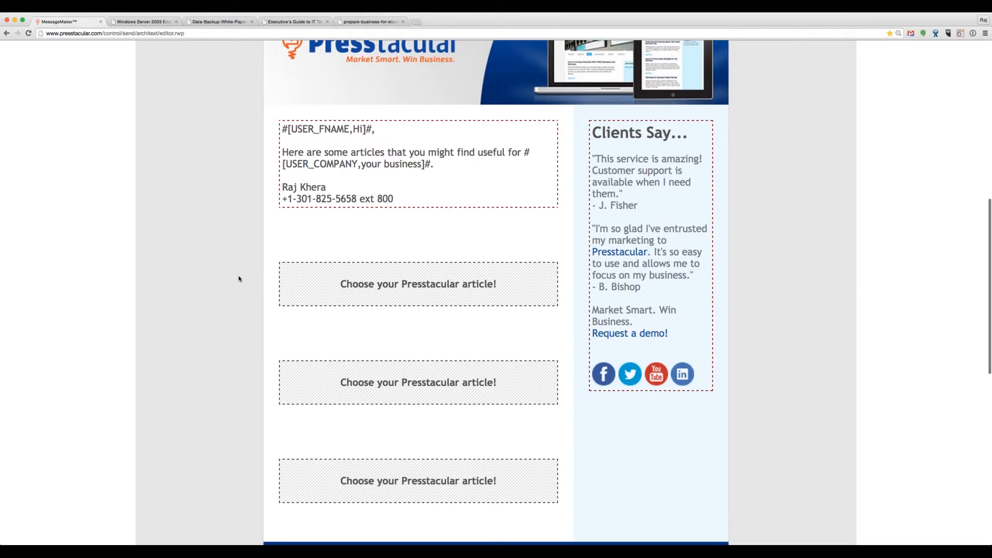
{"action": "scroll", "coordinate": [239, 279], "scroll_direction": "down", "scroll_amount": 1}
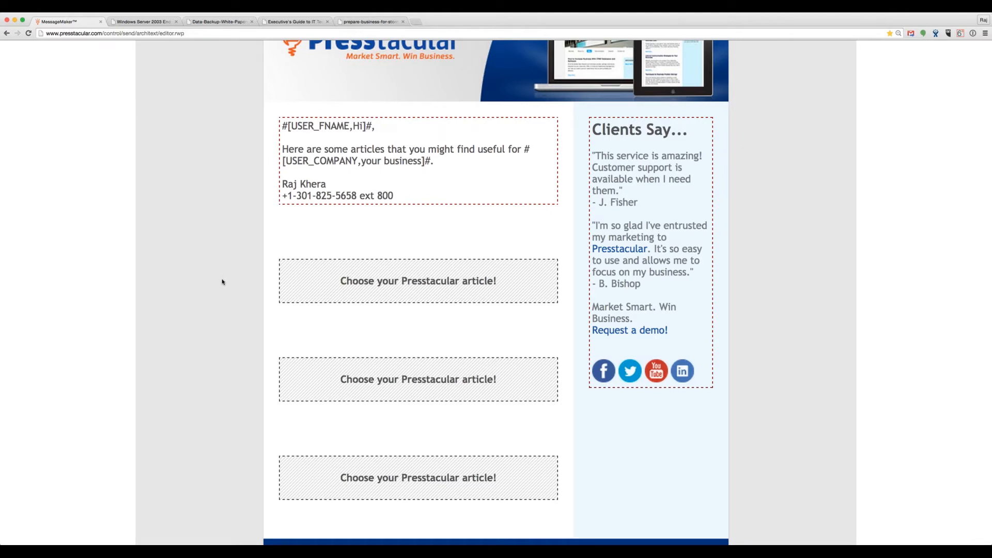
{"action": "scroll", "coordinate": [222, 282], "scroll_direction": "down", "scroll_amount": 3}
{"action": "mouse_move", "coordinate": [434, 264]}
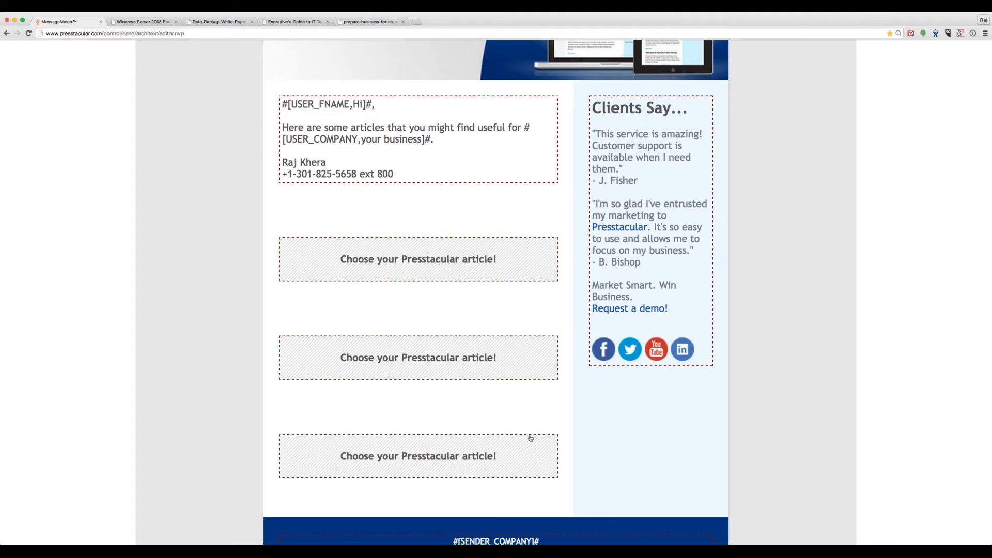
{"action": "mouse_move", "coordinate": [529, 261]}
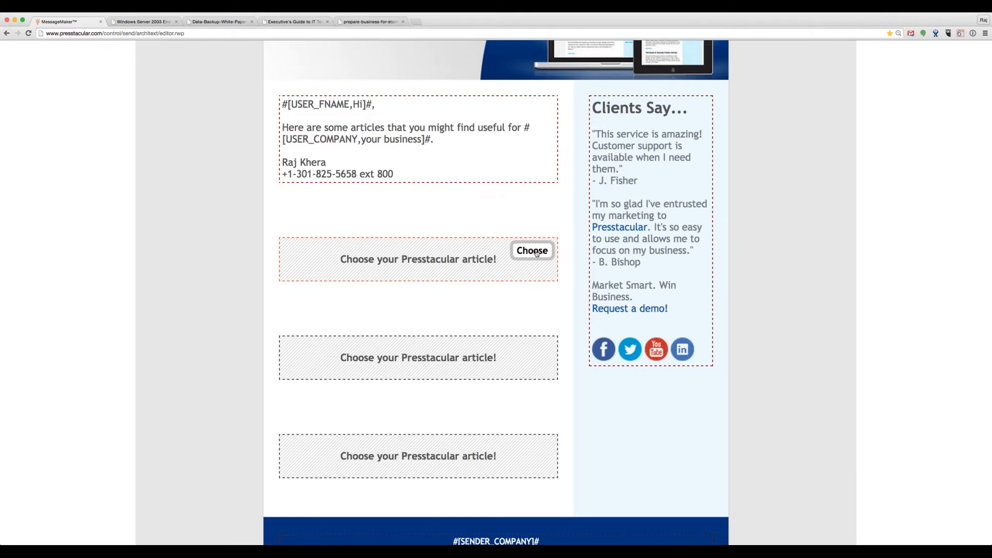
Step: Browse the article categories and insert Security's '5 Ways to Train Security-Conscious Employees' into the first slot
{"action": "left_click", "coordinate": [533, 251]}
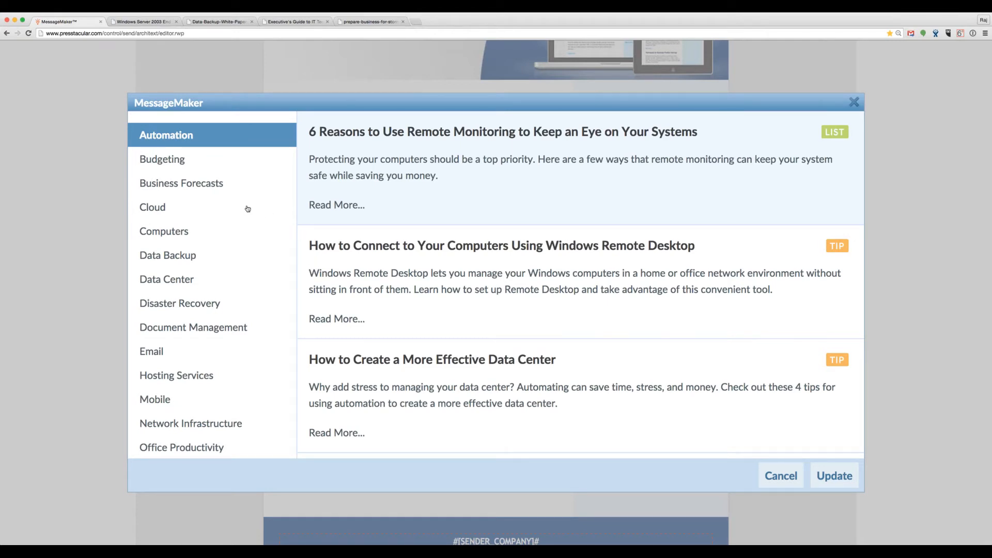
{"action": "left_click", "coordinate": [182, 164]}
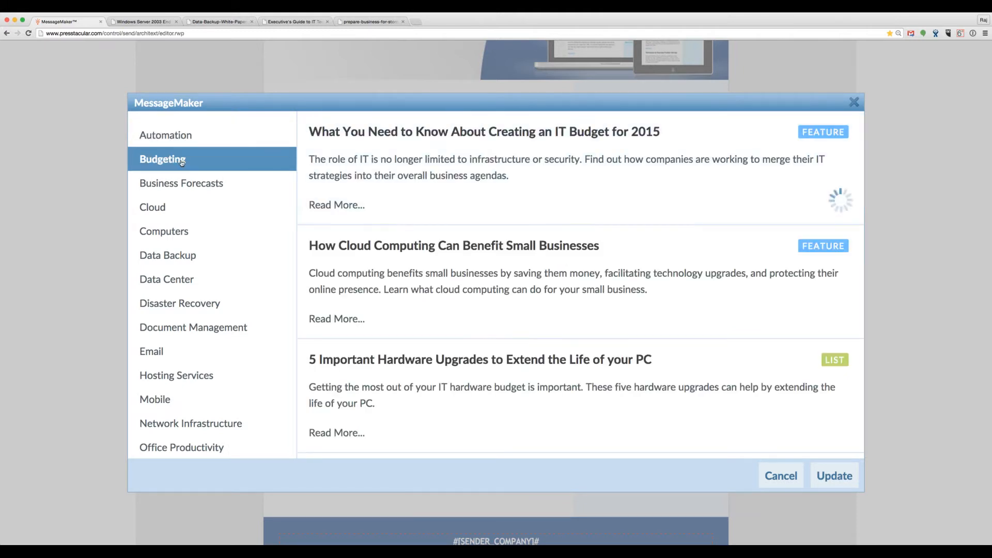
{"action": "left_click", "coordinate": [171, 215]}
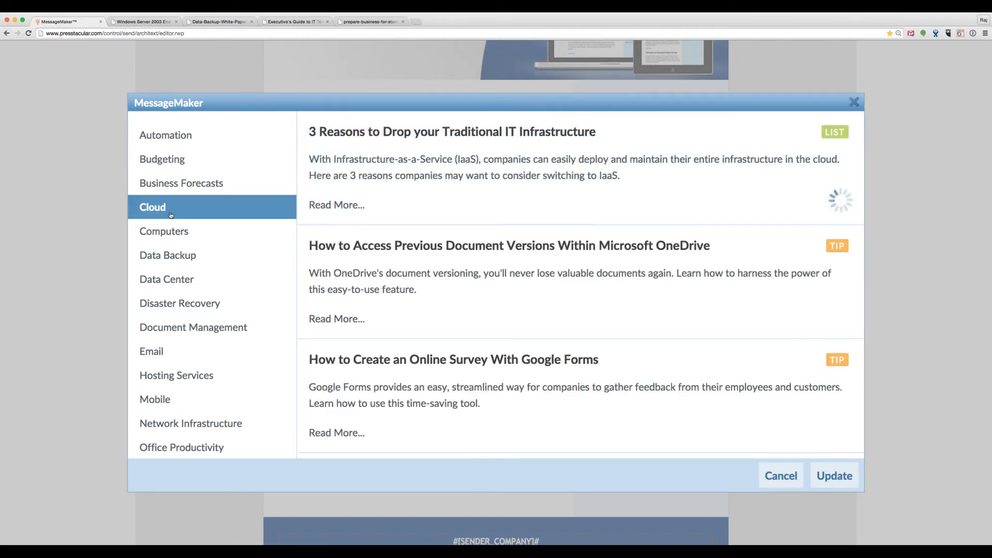
{"action": "left_click", "coordinate": [178, 236]}
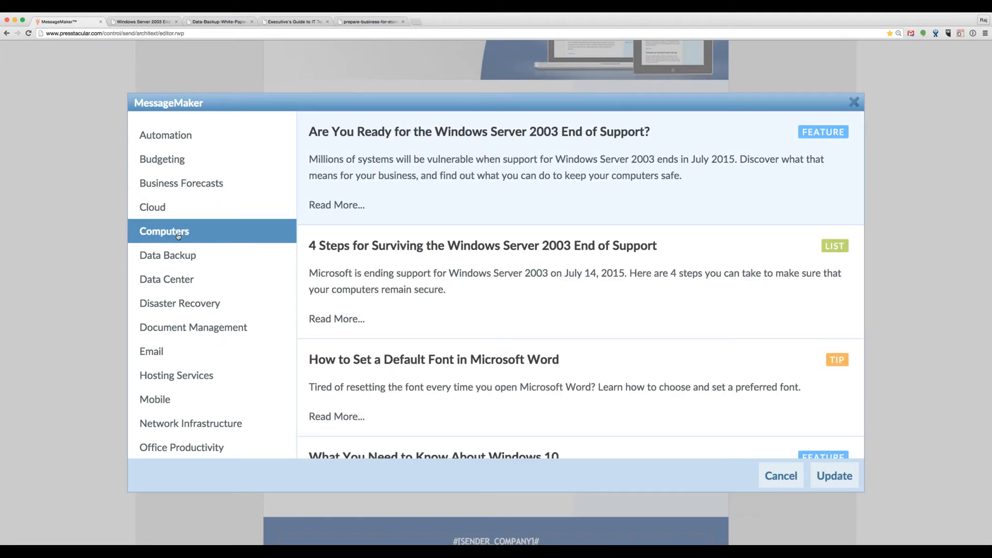
{"action": "left_click", "coordinate": [177, 257]}
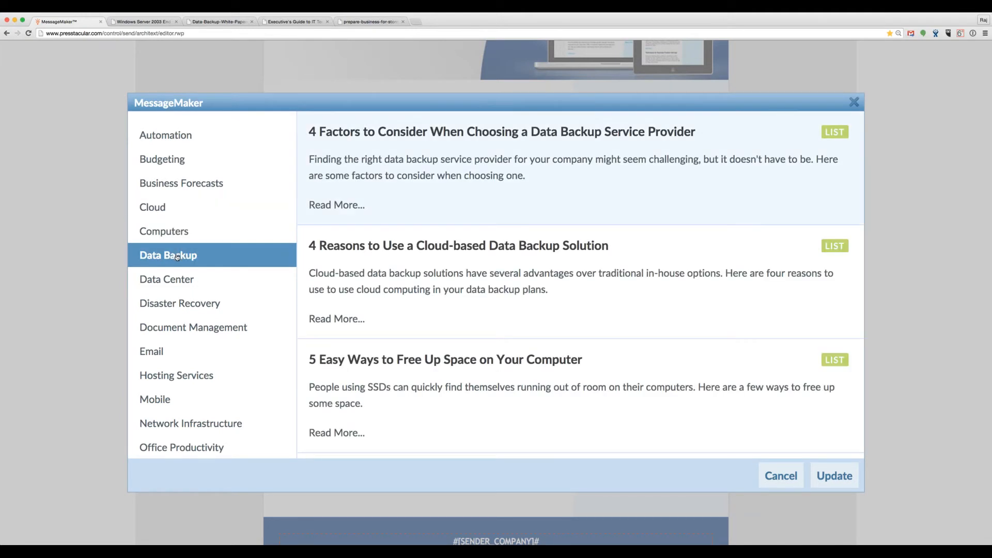
{"action": "scroll", "coordinate": [178, 274], "scroll_direction": "down", "scroll_amount": 1}
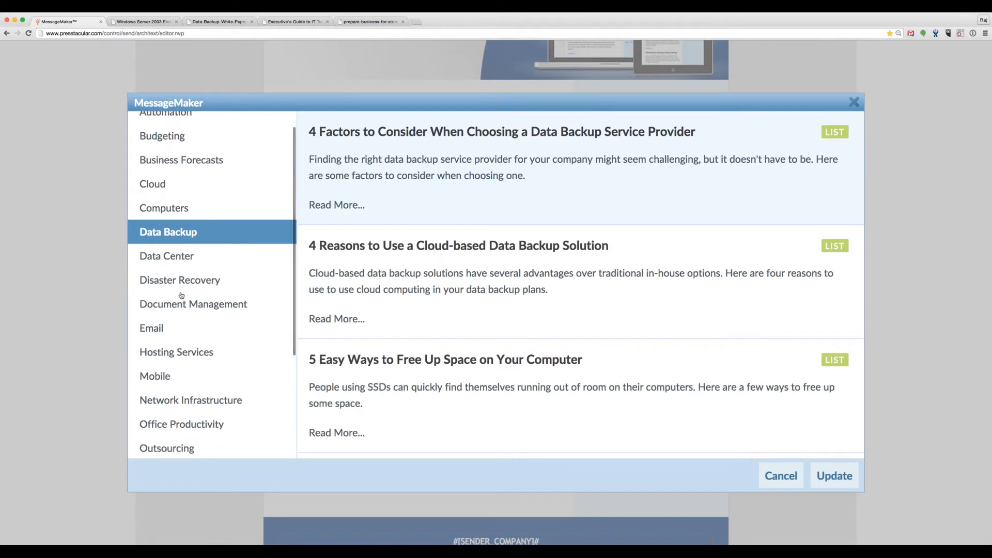
{"action": "scroll", "coordinate": [181, 298], "scroll_direction": "down", "scroll_amount": 5}
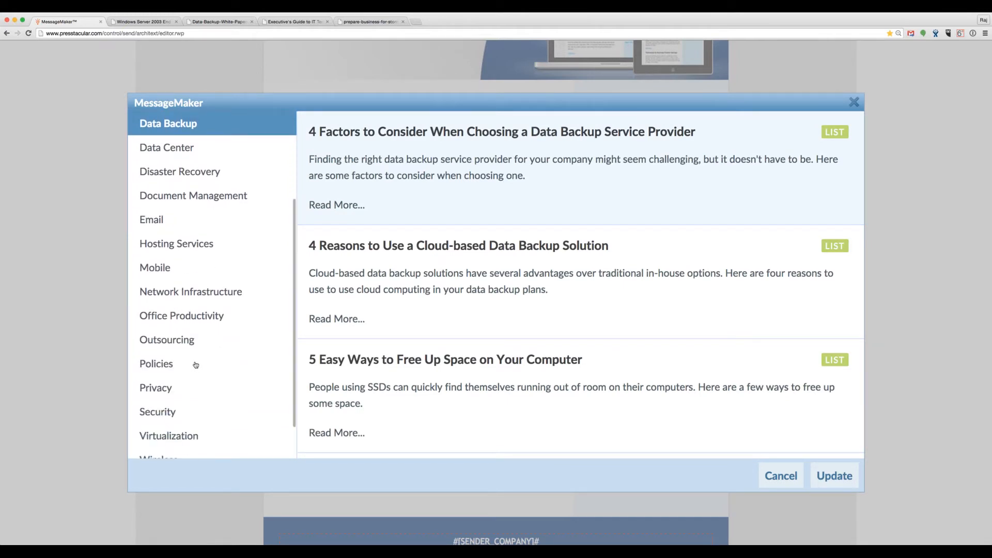
{"action": "left_click", "coordinate": [177, 412]}
{"action": "scroll", "coordinate": [204, 381], "scroll_direction": "down", "scroll_amount": 1}
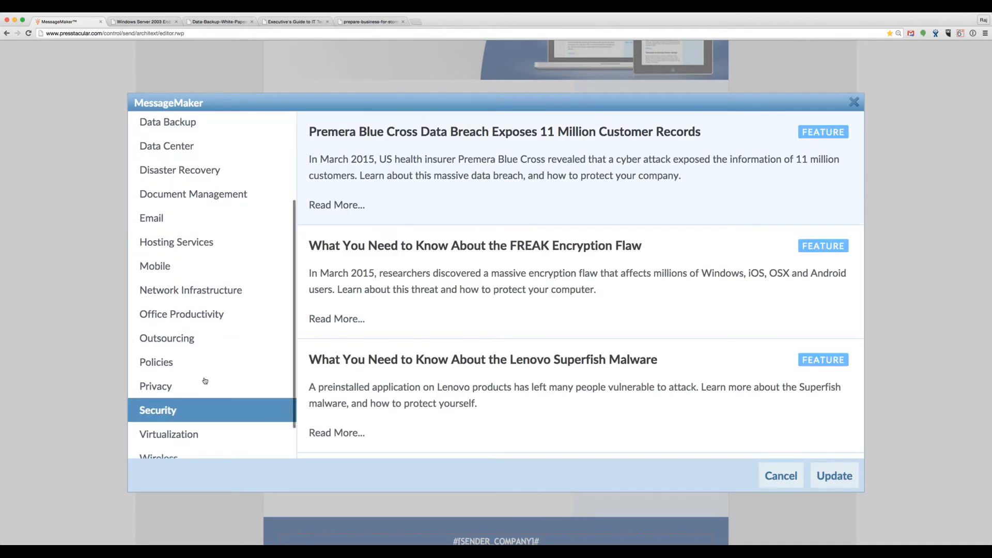
{"action": "scroll", "coordinate": [410, 374], "scroll_direction": "down", "scroll_amount": 2}
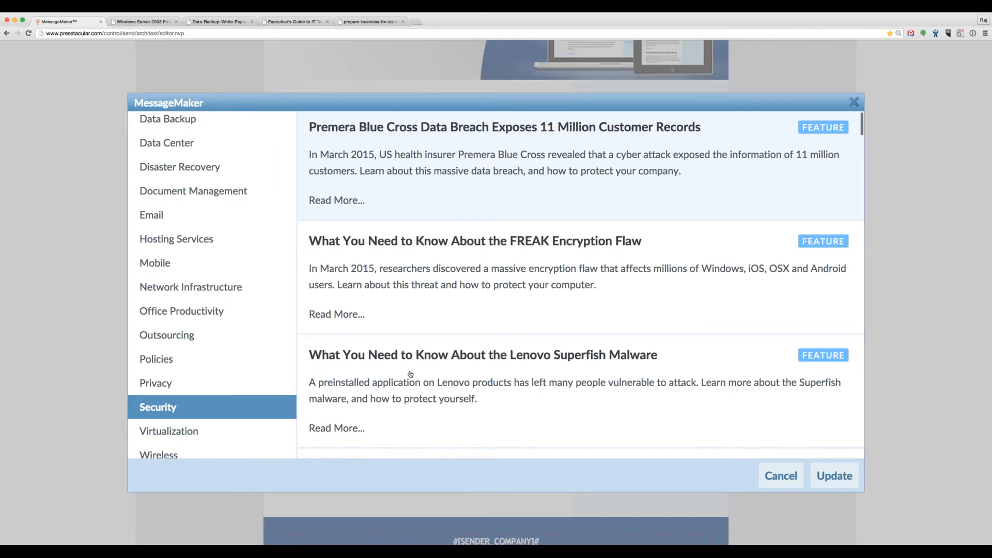
{"action": "scroll", "coordinate": [410, 374], "scroll_direction": "down", "scroll_amount": 8}
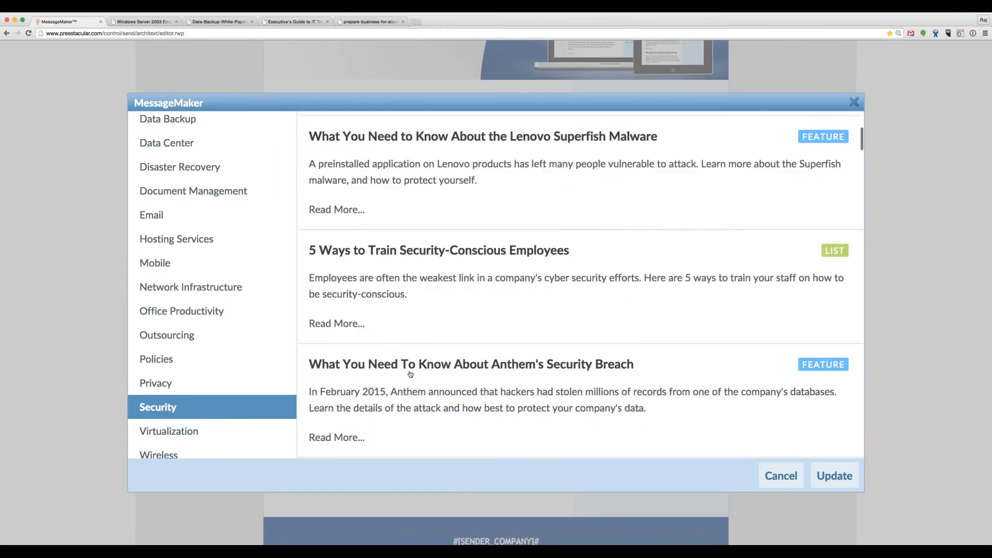
{"action": "left_click", "coordinate": [415, 256]}
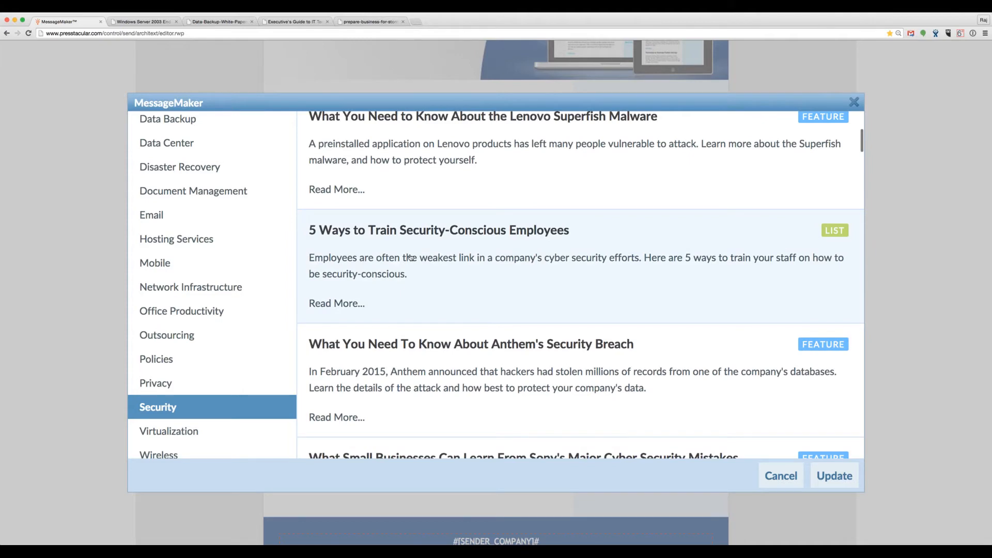
{"action": "left_click", "coordinate": [828, 481]}
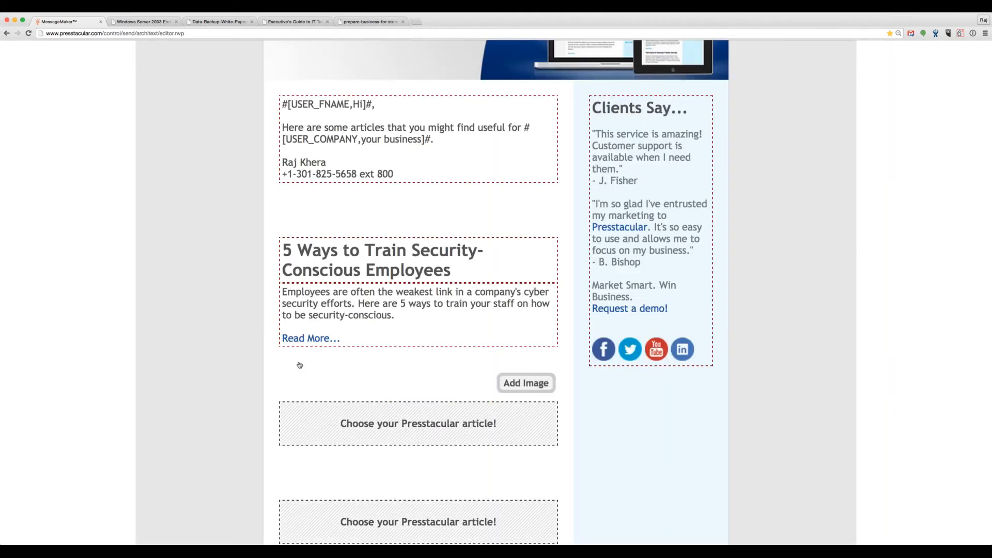
Step: Pick articles for the next empty slot, showing the Cloud category
{"action": "scroll", "coordinate": [218, 345], "scroll_direction": "down", "scroll_amount": 3}
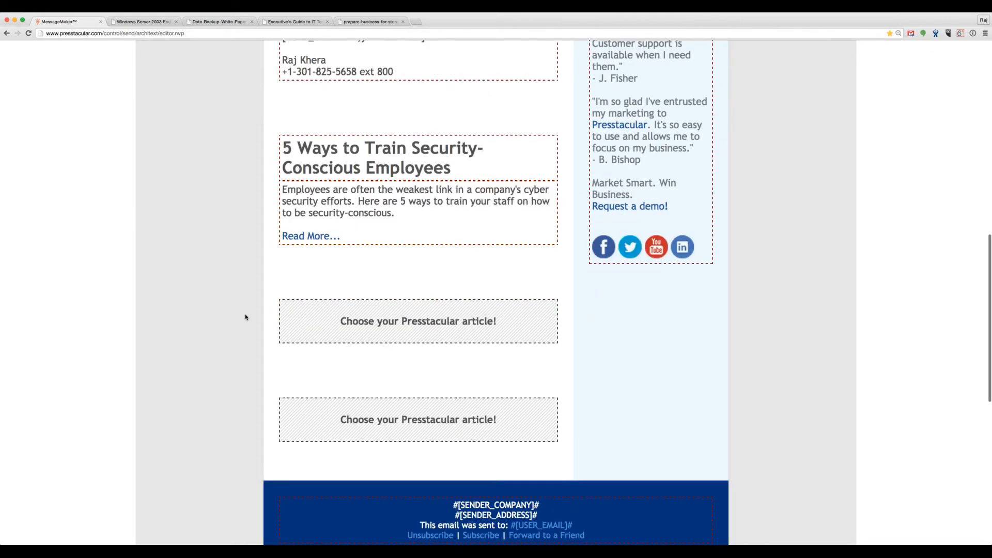
{"action": "scroll", "coordinate": [246, 317], "scroll_direction": "down", "scroll_amount": 1}
{"action": "mouse_move", "coordinate": [505, 294]}
{"action": "left_click", "coordinate": [533, 280]}
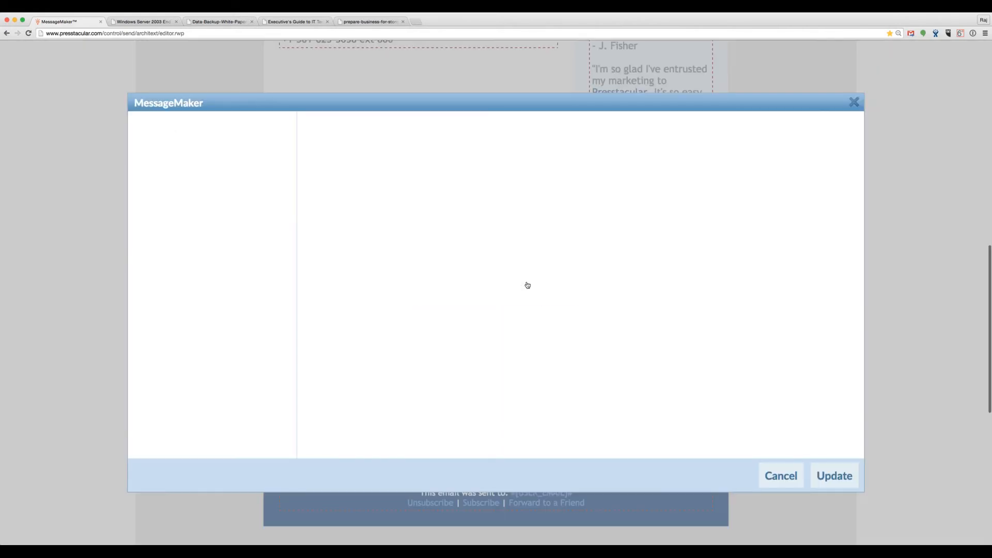
{"action": "left_click", "coordinate": [193, 208]}
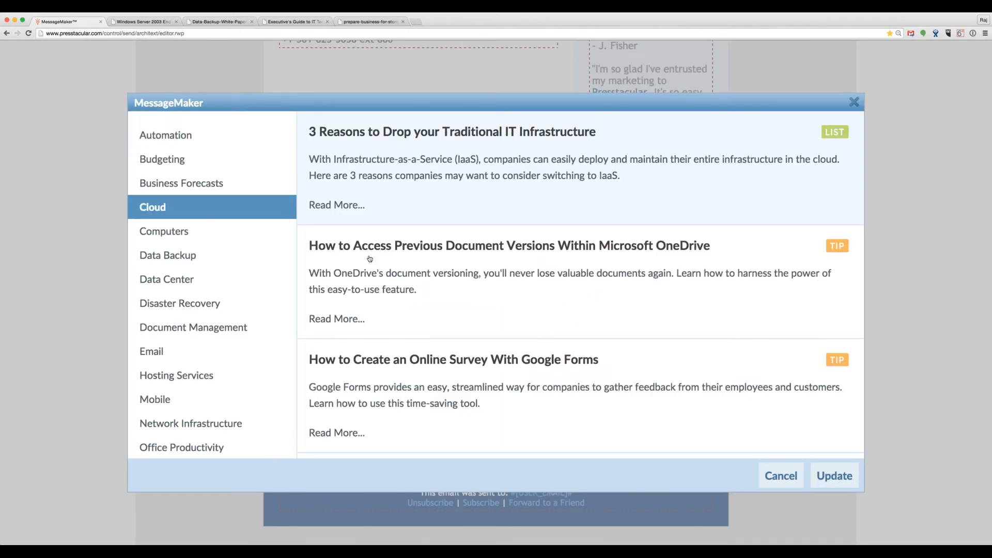
Step: Insert the Cloud article '3 Reasons to Drop your Traditional IT Infrastructure' into the second slot
{"action": "scroll", "coordinate": [379, 274], "scroll_direction": "down", "scroll_amount": 1}
{"action": "scroll", "coordinate": [378, 277], "scroll_direction": "down", "scroll_amount": 1}
{"action": "scroll", "coordinate": [376, 274], "scroll_direction": "up", "scroll_amount": 2}
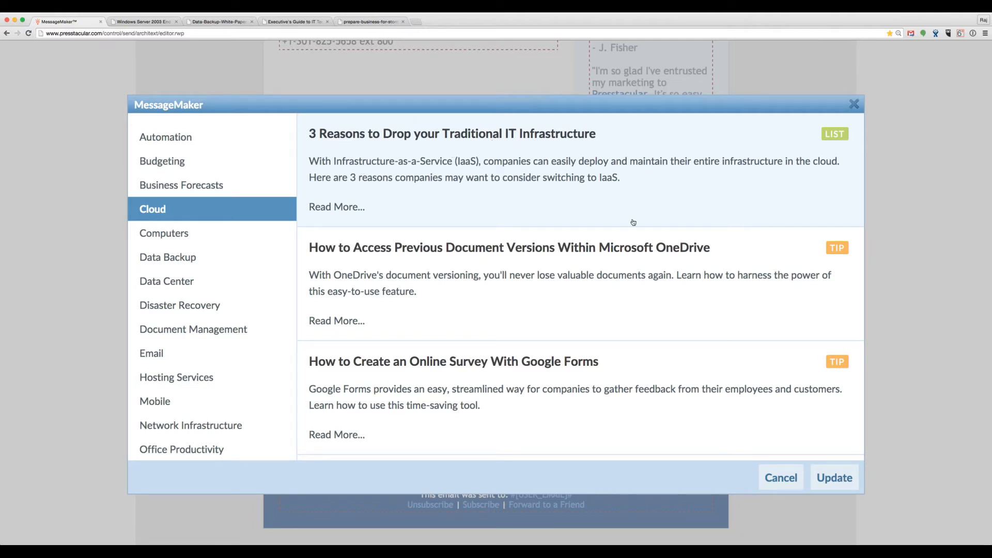
{"action": "left_click", "coordinate": [834, 478]}
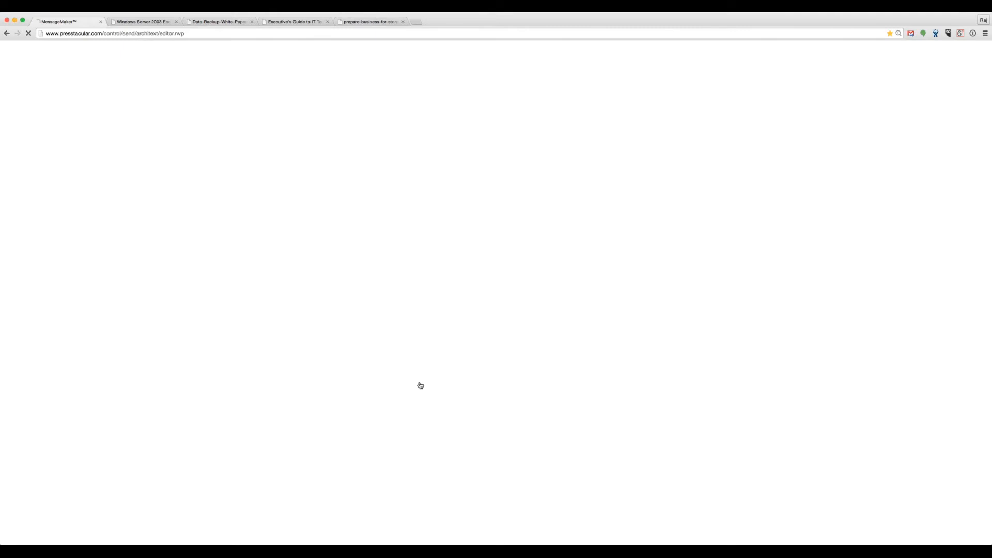
Step: Start choosing an article for the last empty slot
{"action": "scroll", "coordinate": [229, 345], "scroll_direction": "down", "scroll_amount": 5}
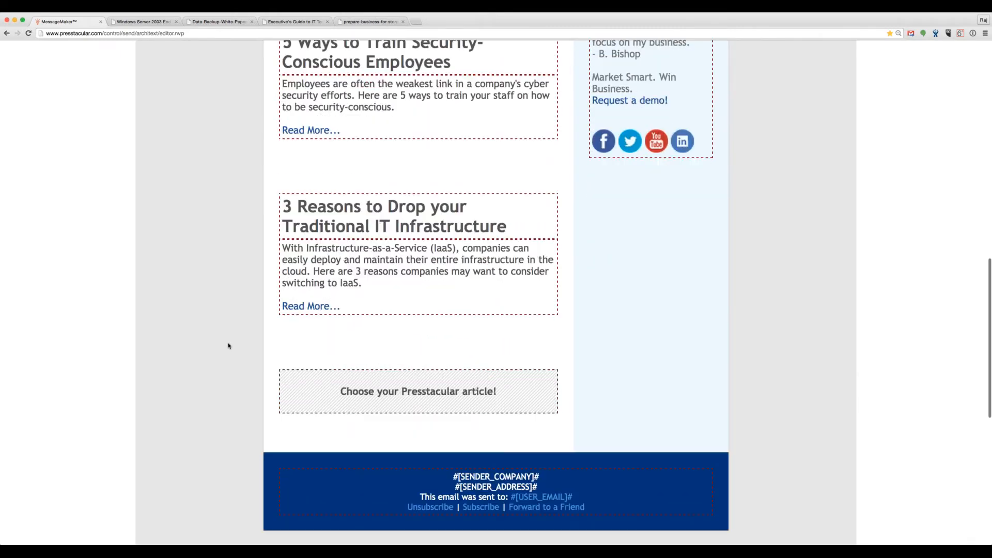
{"action": "mouse_move", "coordinate": [493, 354]}
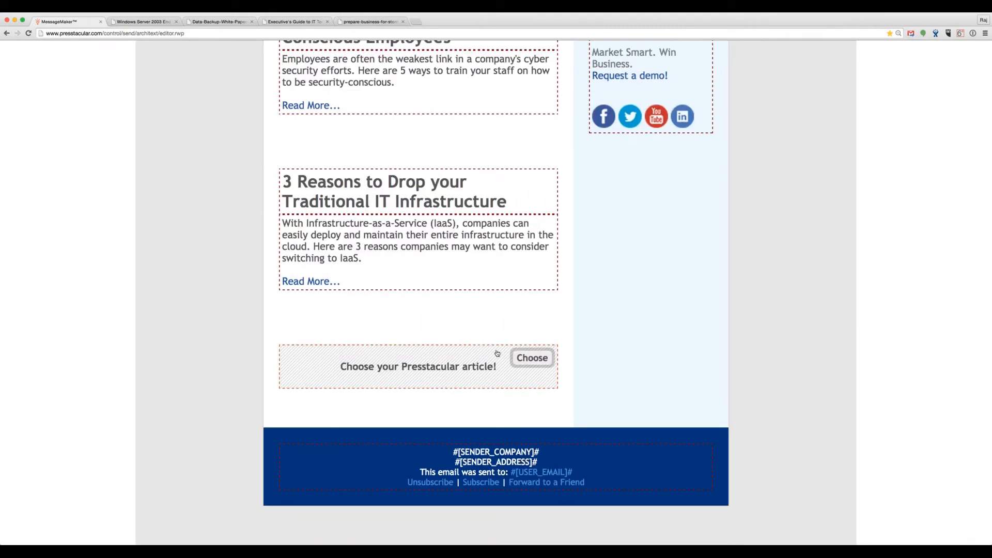
{"action": "left_click", "coordinate": [533, 360]}
Step: Insert the Wireless article '4 Simple Ways to Boost Your Wi-Fi Signal' into the last slot
{"action": "scroll", "coordinate": [237, 313], "scroll_direction": "down", "scroll_amount": 6}
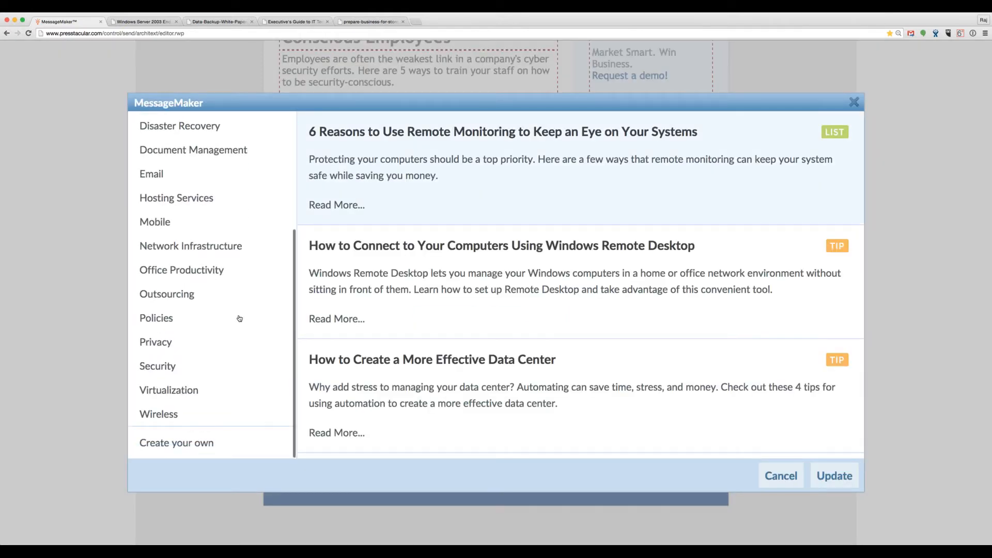
{"action": "scroll", "coordinate": [237, 350], "scroll_direction": "down", "scroll_amount": 2}
{"action": "left_click", "coordinate": [202, 441]}
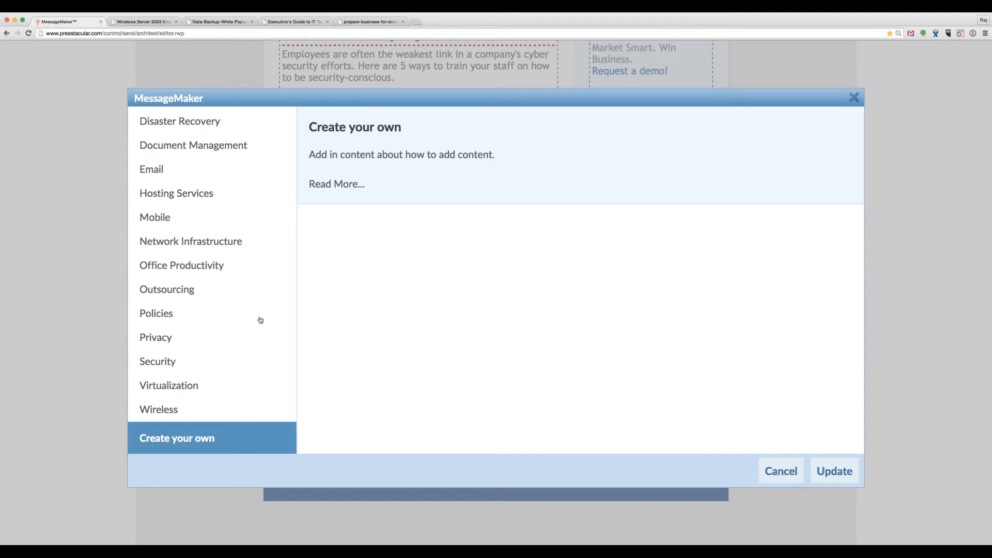
{"action": "left_click", "coordinate": [192, 409]}
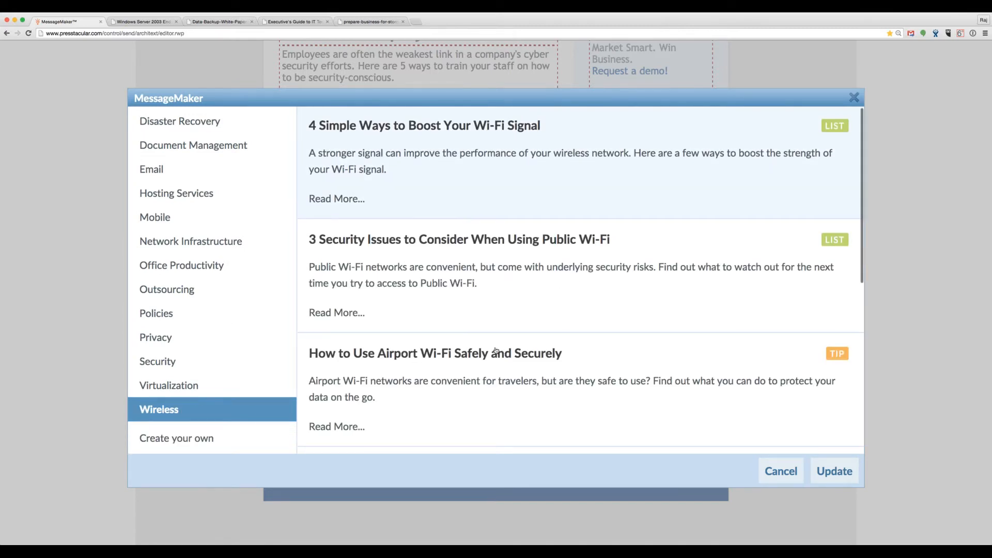
{"action": "scroll", "coordinate": [496, 351], "scroll_direction": "down", "scroll_amount": 1}
{"action": "scroll", "coordinate": [496, 351], "scroll_direction": "up", "scroll_amount": 2}
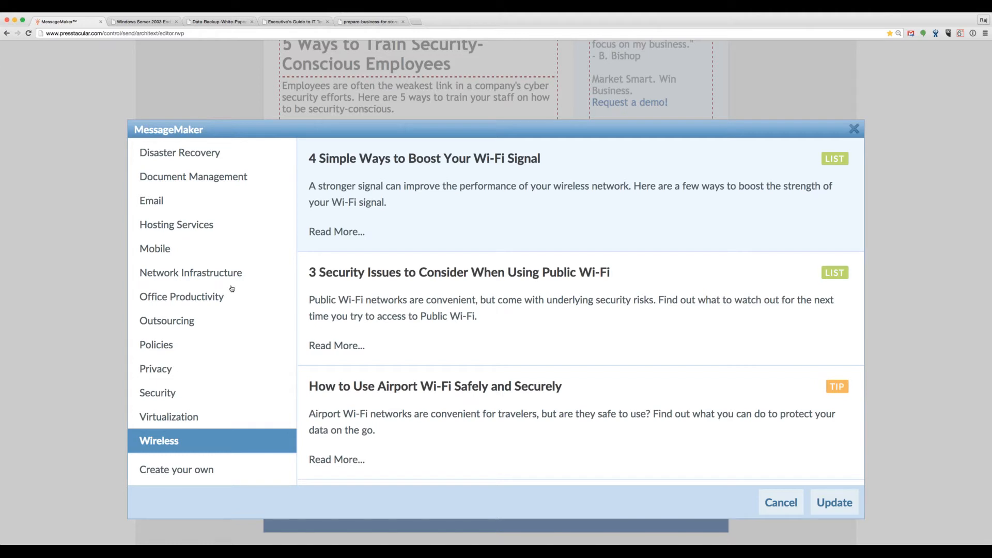
{"action": "scroll", "coordinate": [415, 328], "scroll_direction": "down", "scroll_amount": 2}
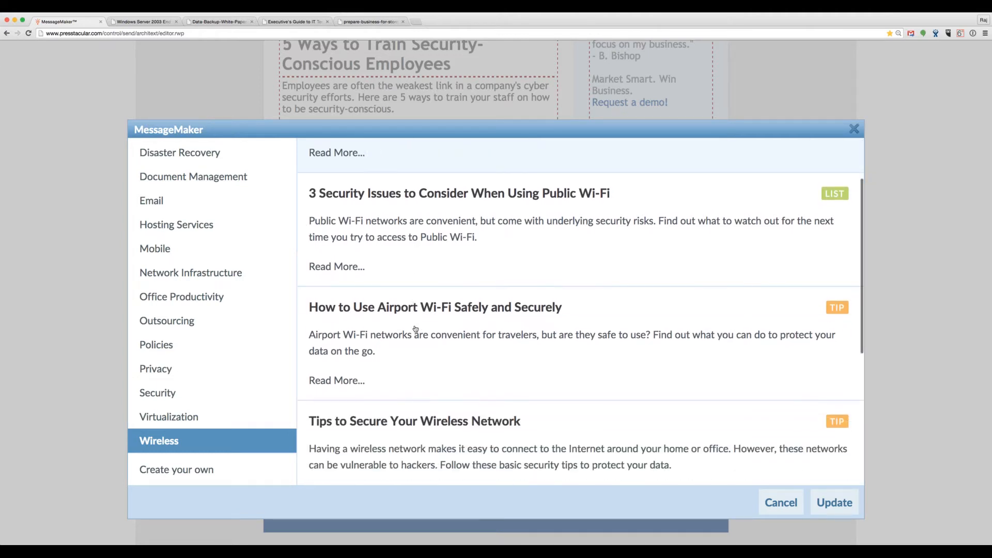
{"action": "scroll", "coordinate": [415, 329], "scroll_direction": "up", "scroll_amount": 3}
{"action": "scroll", "coordinate": [415, 329], "scroll_direction": "up", "scroll_amount": 1}
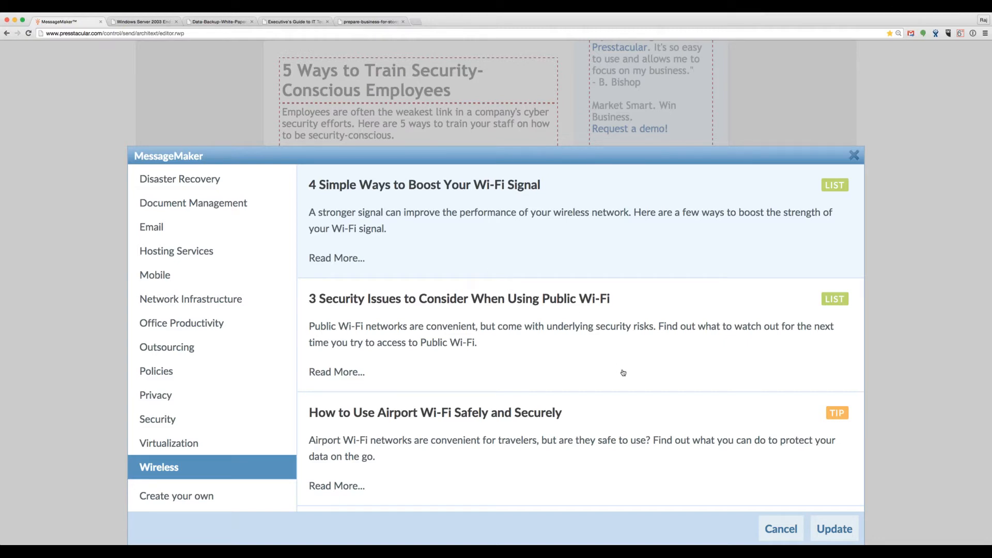
{"action": "left_click", "coordinate": [832, 529]}
Step: Look over the finished newsletter with its three articles, then proceed to Review your message
{"action": "scroll", "coordinate": [272, 415], "scroll_direction": "up", "scroll_amount": 3}
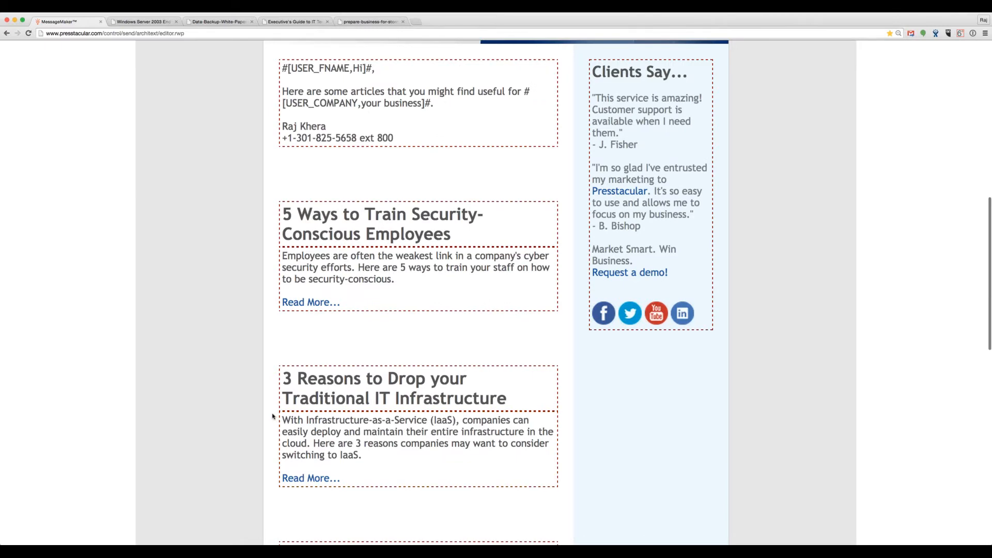
{"action": "scroll", "coordinate": [269, 416], "scroll_direction": "down", "scroll_amount": 5}
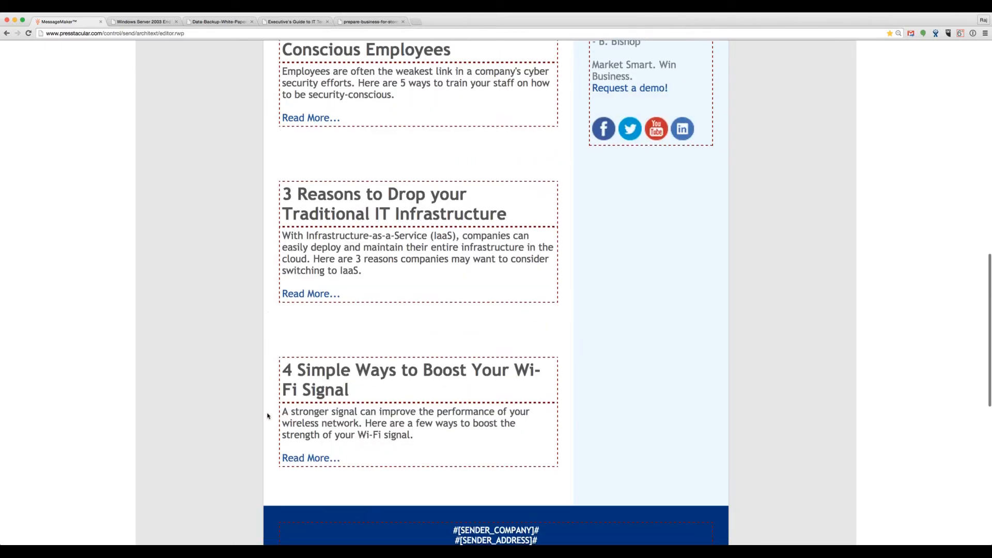
{"action": "scroll", "coordinate": [268, 416], "scroll_direction": "down", "scroll_amount": 1}
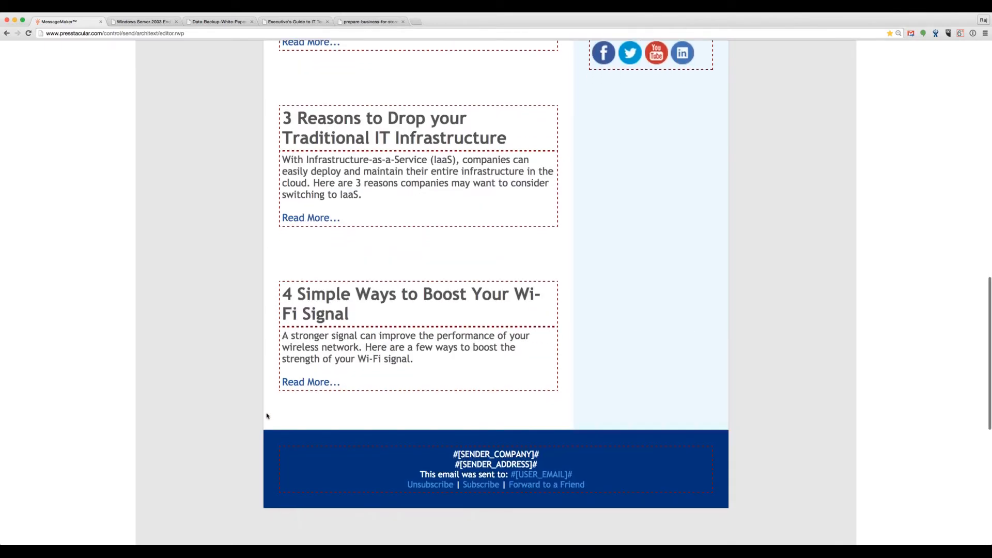
{"action": "scroll", "coordinate": [244, 417], "scroll_direction": "down", "scroll_amount": 1}
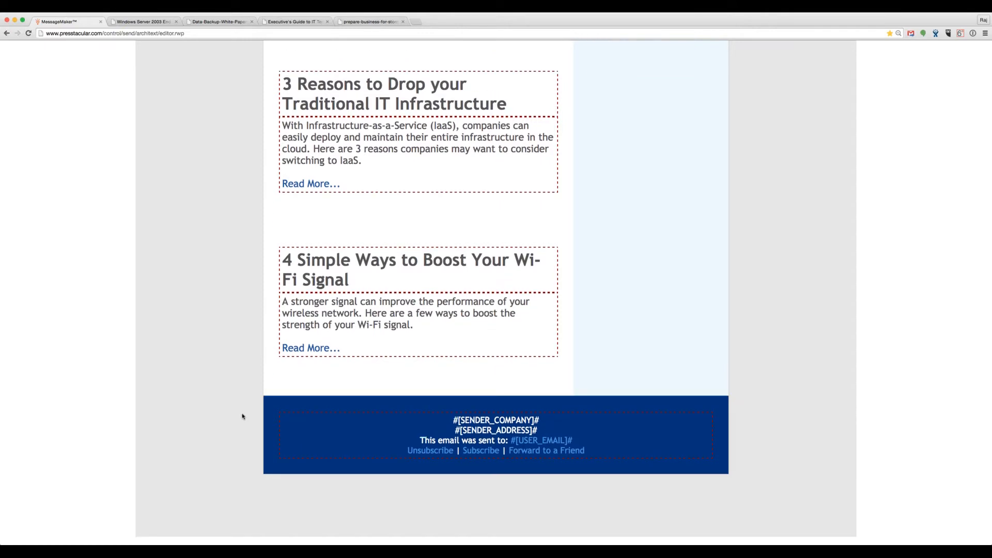
{"action": "scroll", "coordinate": [243, 417], "scroll_direction": "up", "scroll_amount": 8}
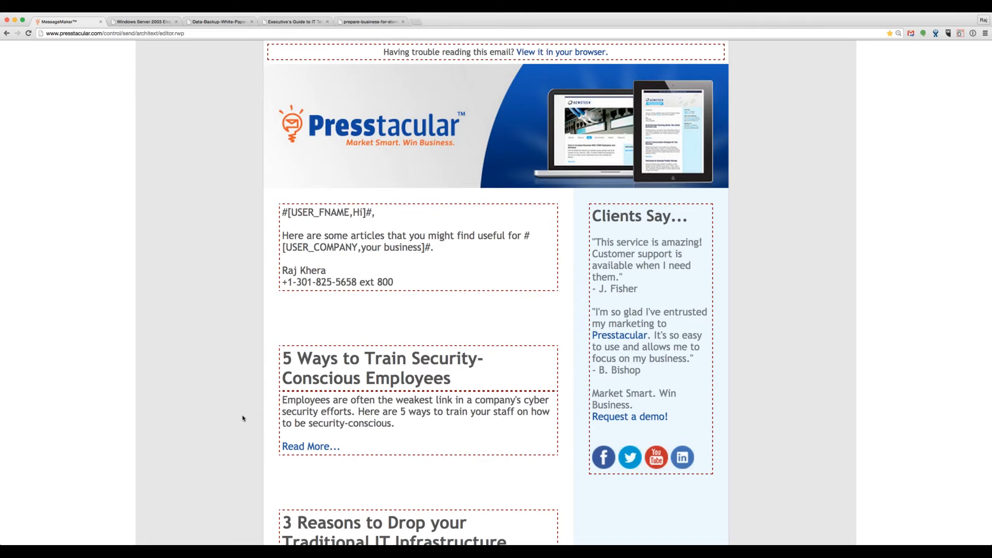
{"action": "scroll", "coordinate": [242, 418], "scroll_direction": "down", "scroll_amount": 9}
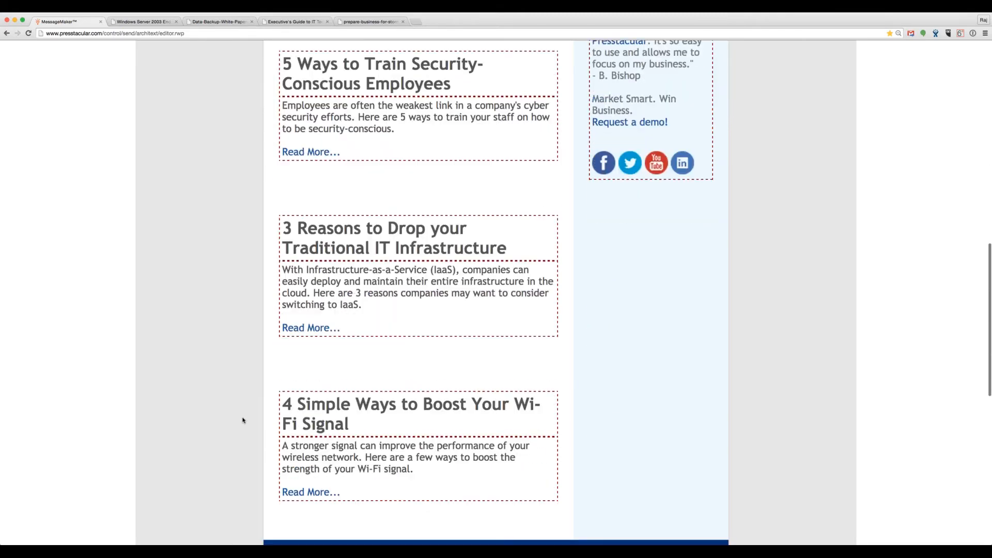
{"action": "scroll", "coordinate": [242, 421], "scroll_direction": "down", "scroll_amount": 2}
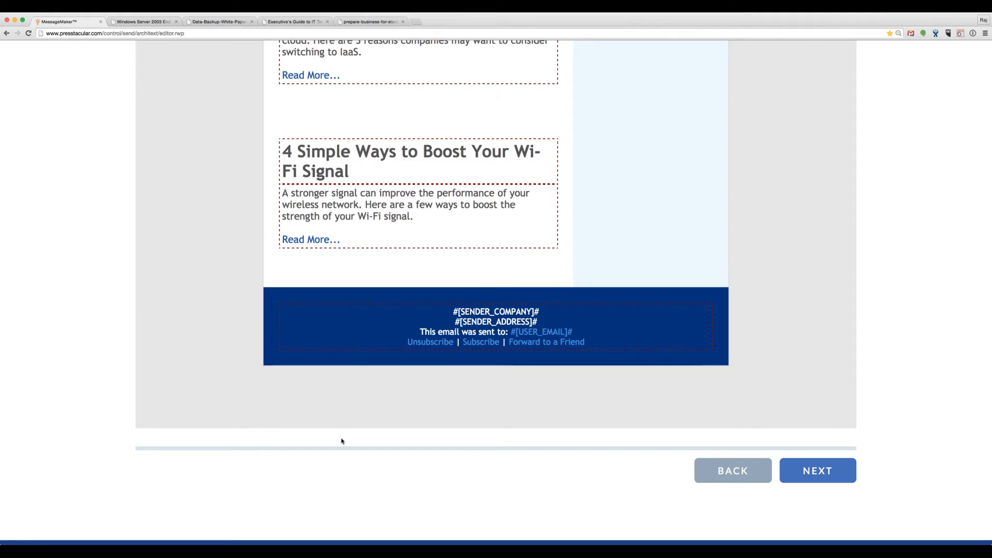
{"action": "left_click", "coordinate": [818, 469]}
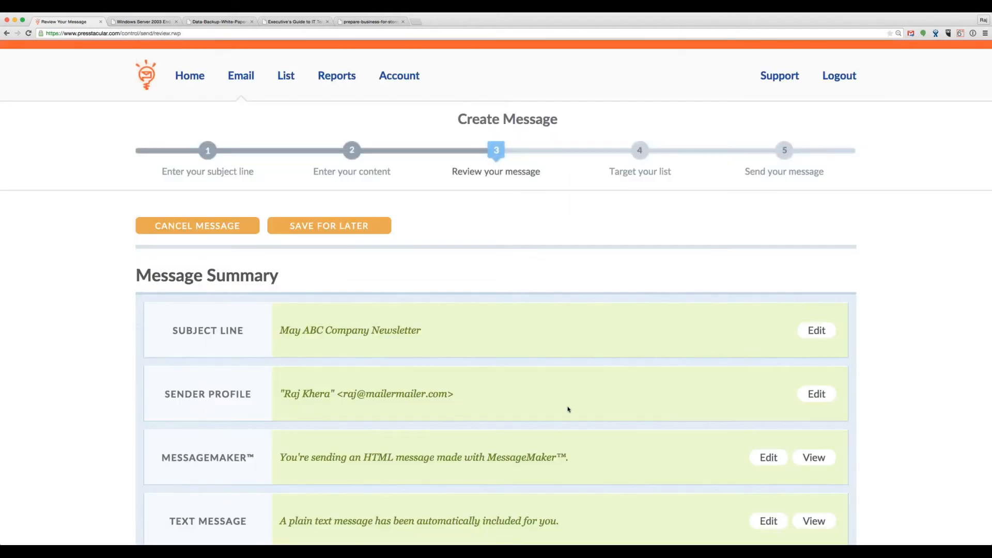
Step: Check the 'May ABC Company Newsletter' subject line in the summary and open the MessageMaker HTML preview
{"action": "scroll", "coordinate": [556, 405], "scroll_direction": "down", "scroll_amount": 3}
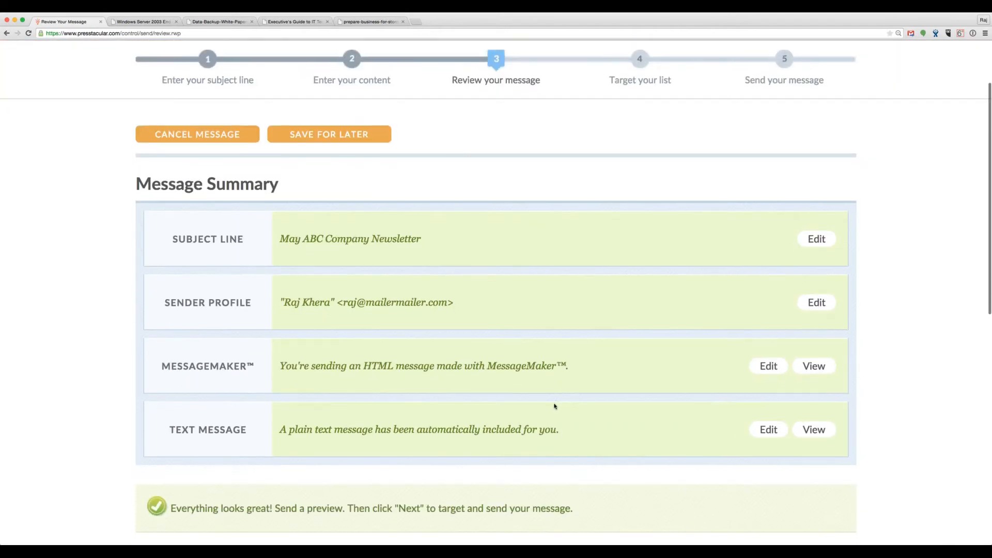
{"action": "scroll", "coordinate": [555, 407], "scroll_direction": "down", "scroll_amount": 1}
{"action": "left_click_drag", "start_coordinate": [281, 216], "coordinate": [406, 261]}
{"action": "left_click", "coordinate": [401, 279]}
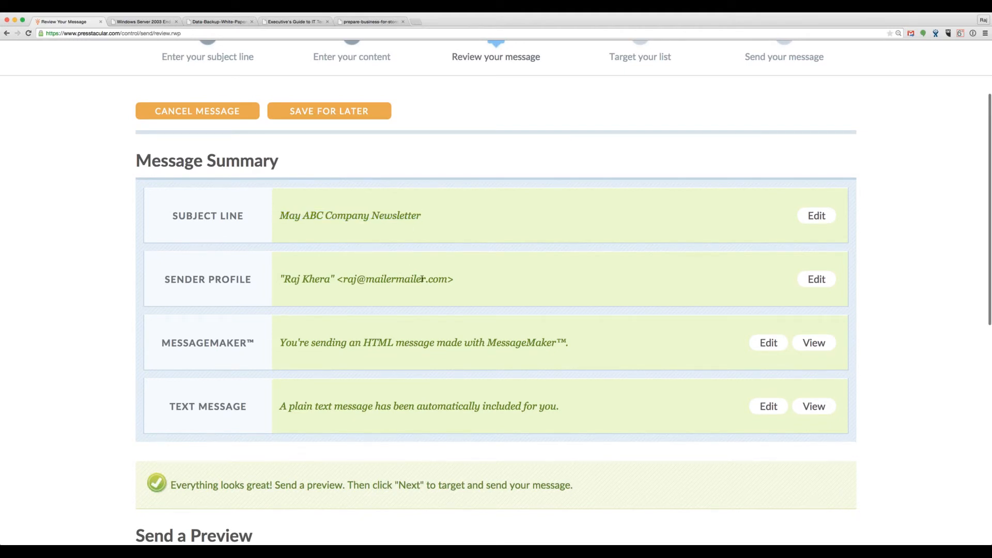
{"action": "scroll", "coordinate": [440, 279], "scroll_direction": "down", "scroll_amount": 2}
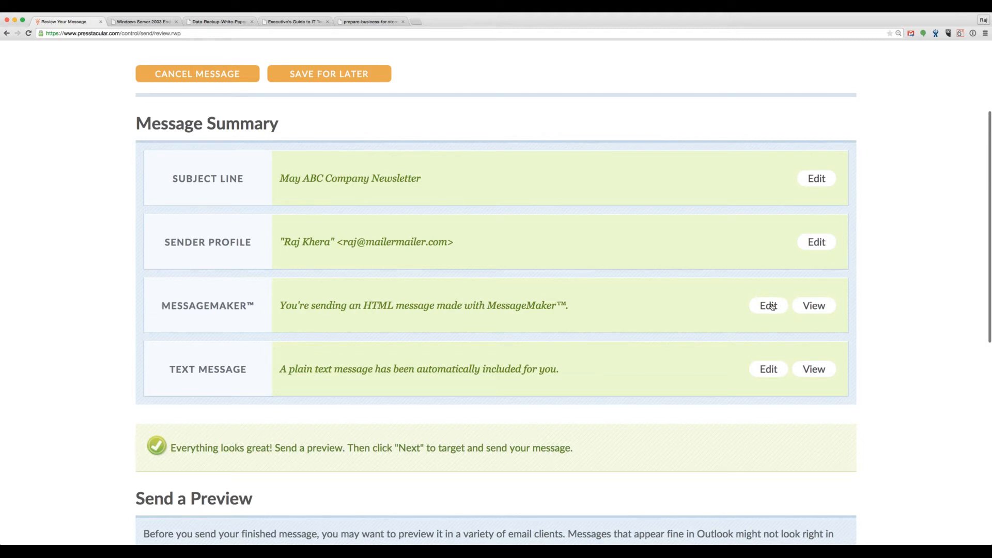
{"action": "left_click", "coordinate": [812, 309]}
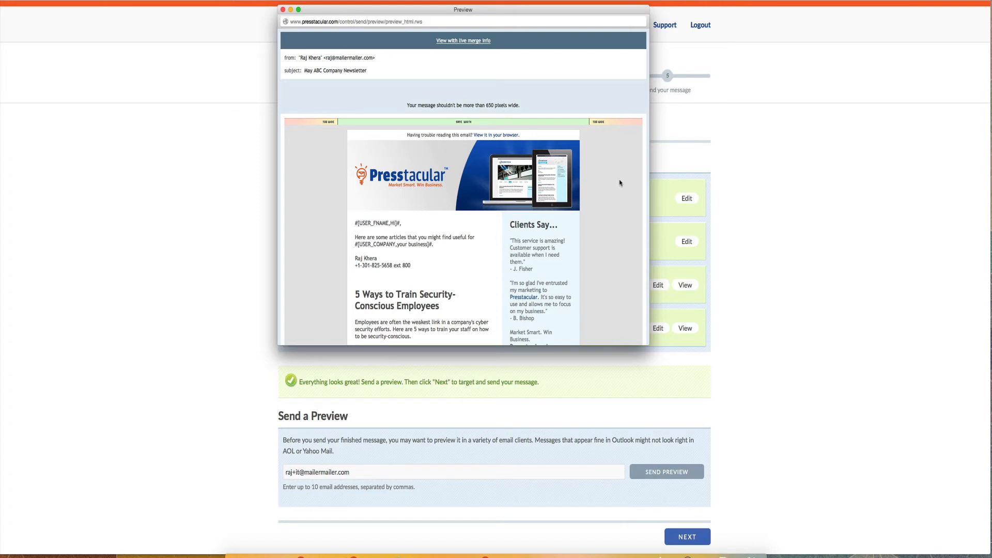
Step: Scroll through the HTML preview, then view it with live merge info filled in
{"action": "scroll", "coordinate": [620, 183], "scroll_direction": "down", "scroll_amount": 5}
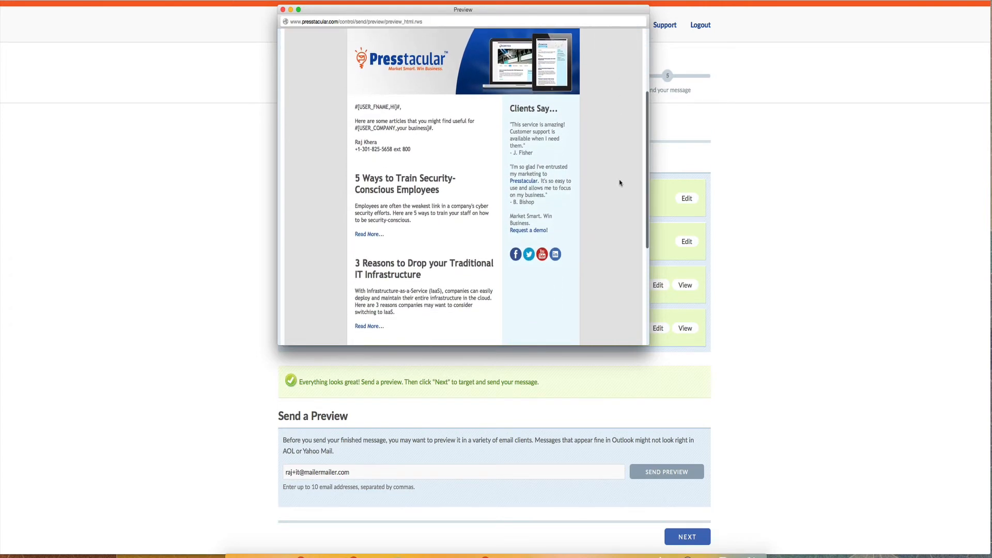
{"action": "scroll", "coordinate": [619, 183], "scroll_direction": "down", "scroll_amount": 5}
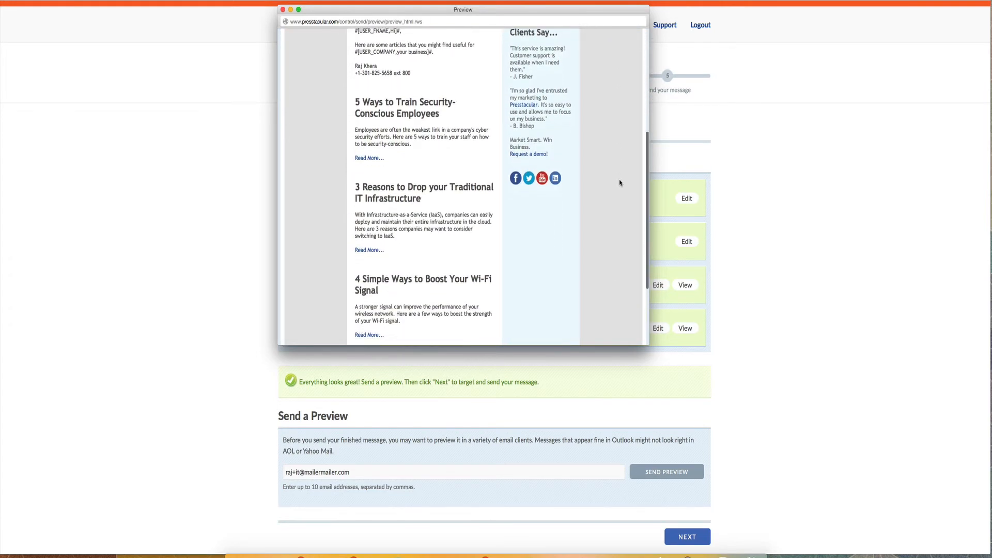
{"action": "scroll", "coordinate": [620, 183], "scroll_direction": "down", "scroll_amount": 2}
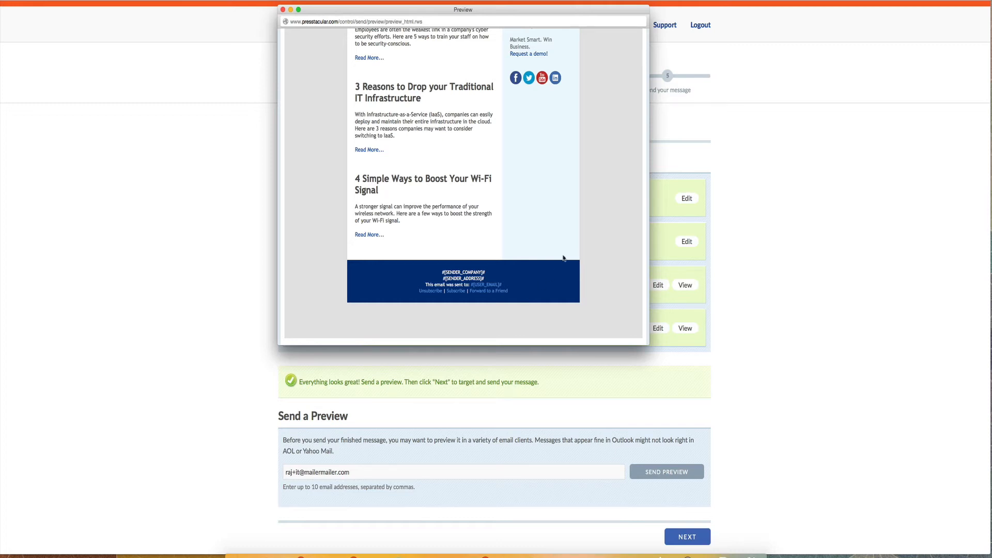
{"action": "scroll", "coordinate": [593, 186], "scroll_direction": "up", "scroll_amount": 10}
{"action": "scroll", "coordinate": [593, 186], "scroll_direction": "up", "scroll_amount": 3}
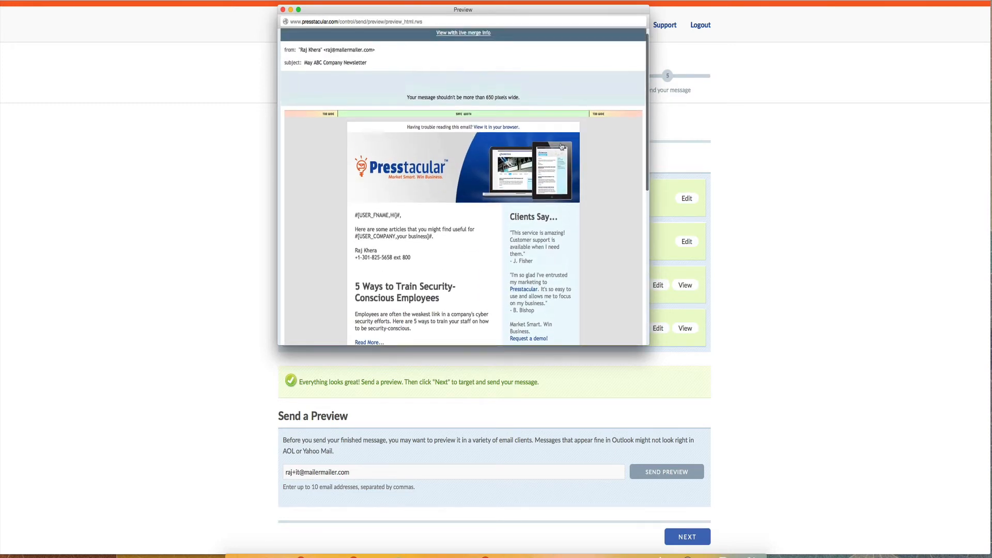
{"action": "left_click", "coordinate": [484, 39]}
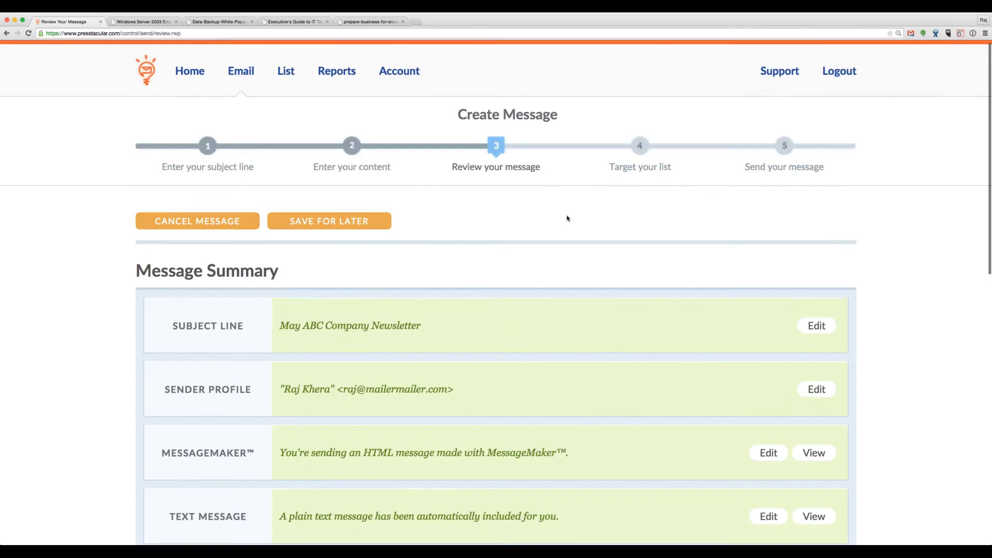
{"action": "scroll", "coordinate": [566, 218], "scroll_direction": "down", "scroll_amount": 4}
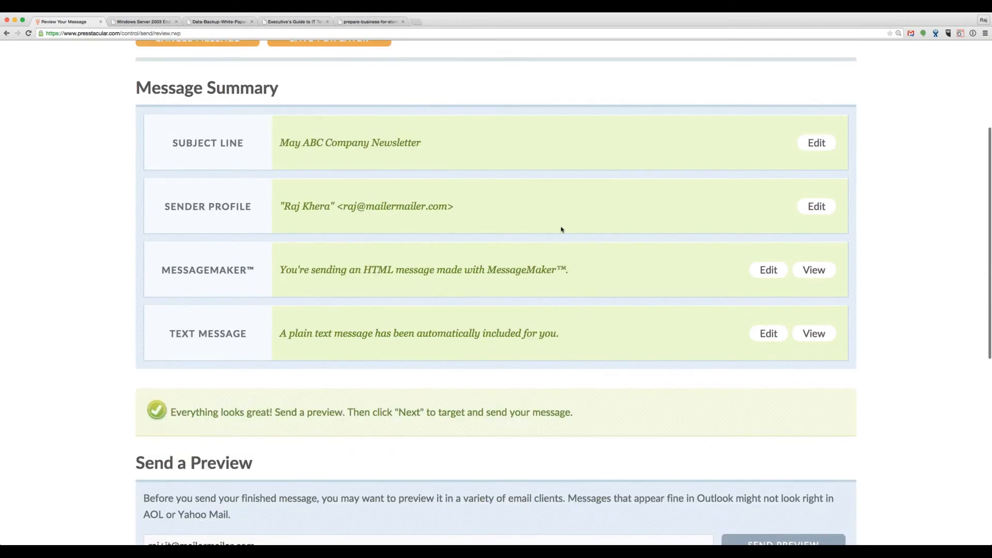
Step: Enter a second recipient e-mail address after the existing one under Send a Preview
{"action": "scroll", "coordinate": [562, 230], "scroll_direction": "down", "scroll_amount": 3}
{"action": "scroll", "coordinate": [498, 288], "scroll_direction": "down", "scroll_amount": 1}
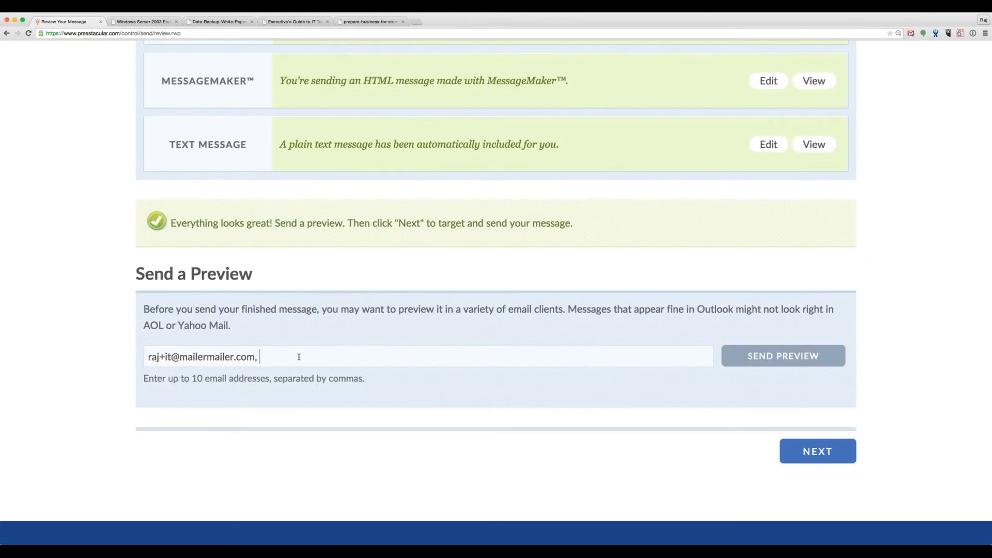
{"action": "scroll", "coordinate": [386, 365], "scroll_direction": "up", "scroll_amount": 8}
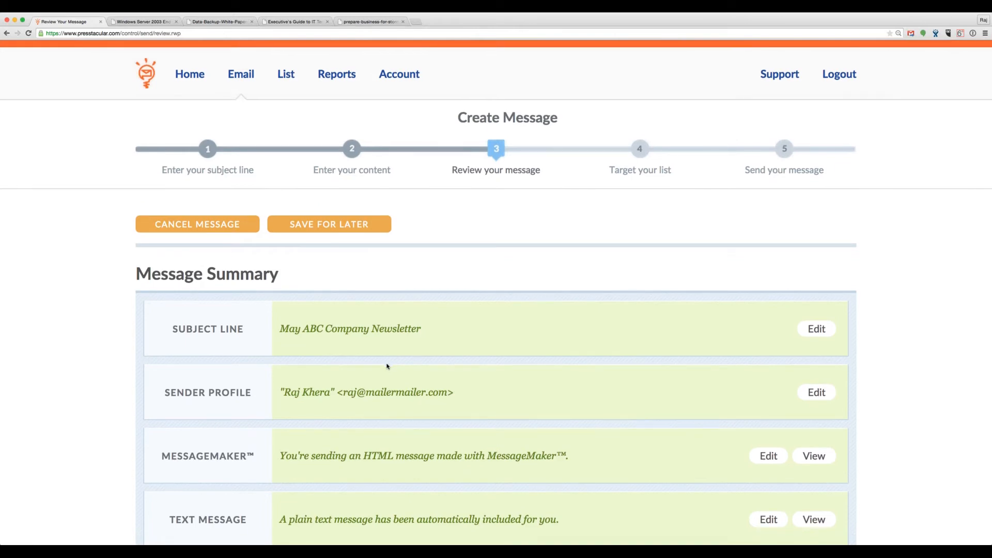
{"action": "scroll", "coordinate": [387, 367], "scroll_direction": "down", "scroll_amount": 5}
Step: Reopen MessageMaker from the Message Summary and scroll down to the article blocks
{"action": "left_click", "coordinate": [768, 235]}
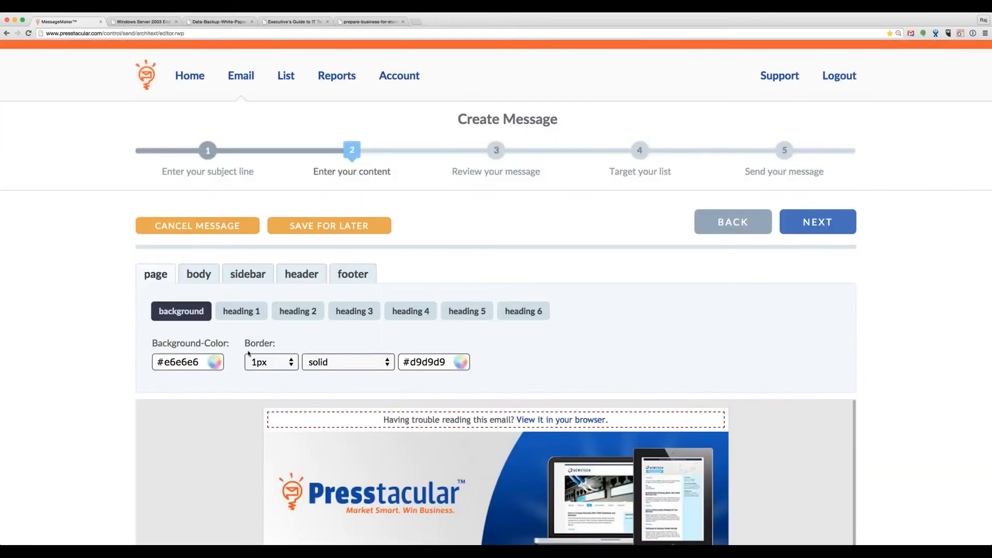
{"action": "scroll", "coordinate": [206, 379], "scroll_direction": "down", "scroll_amount": 3}
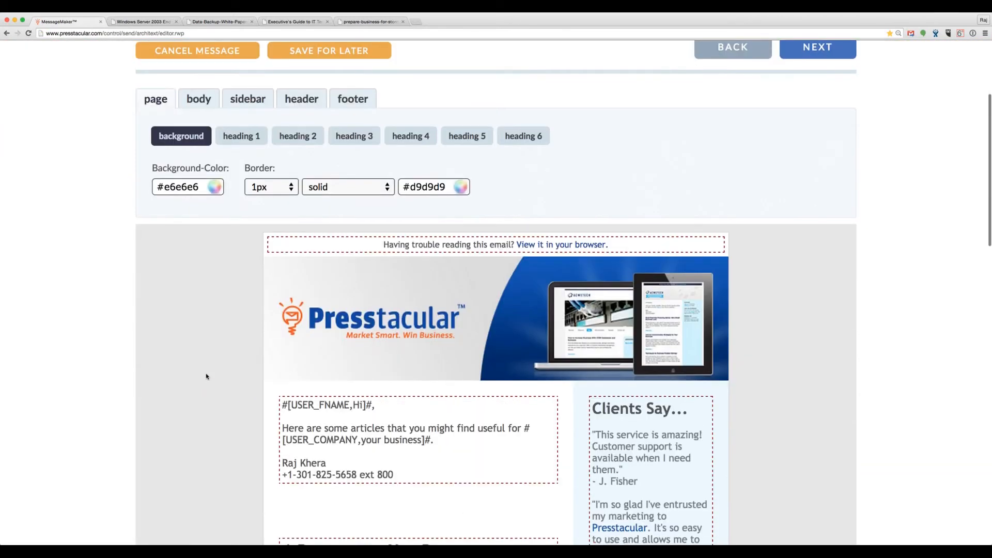
{"action": "scroll", "coordinate": [201, 378], "scroll_direction": "down", "scroll_amount": 6}
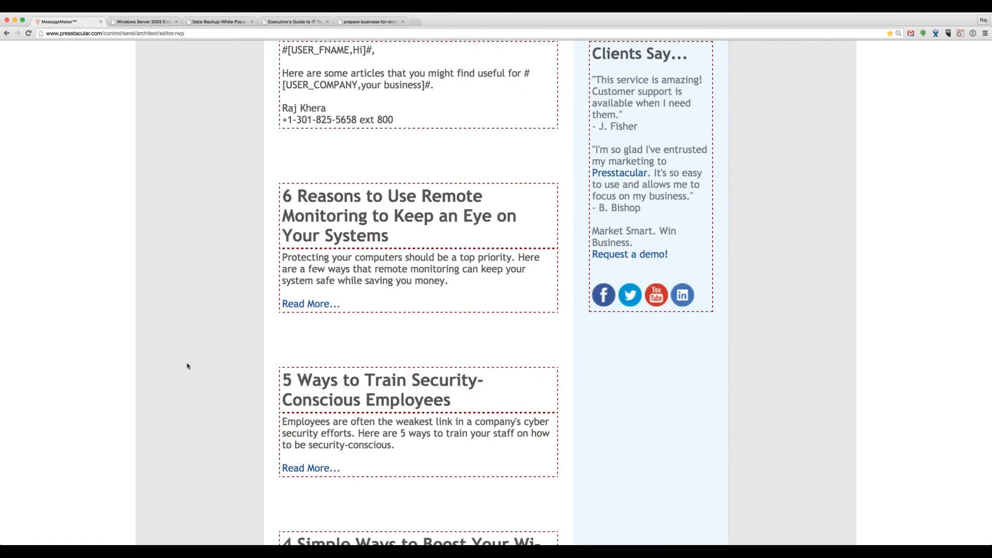
{"action": "scroll", "coordinate": [187, 368], "scroll_direction": "down", "scroll_amount": 2}
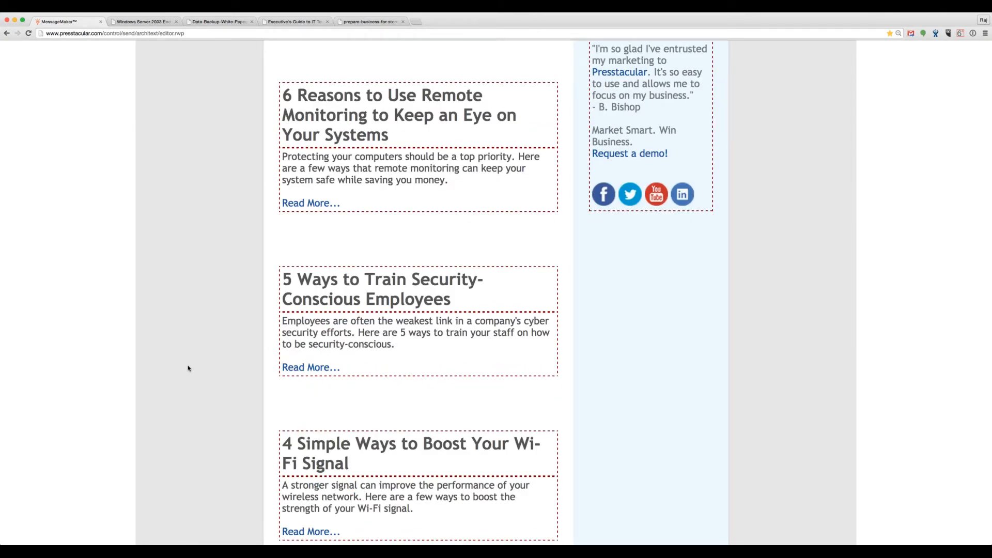
{"action": "mouse_move", "coordinate": [544, 113]}
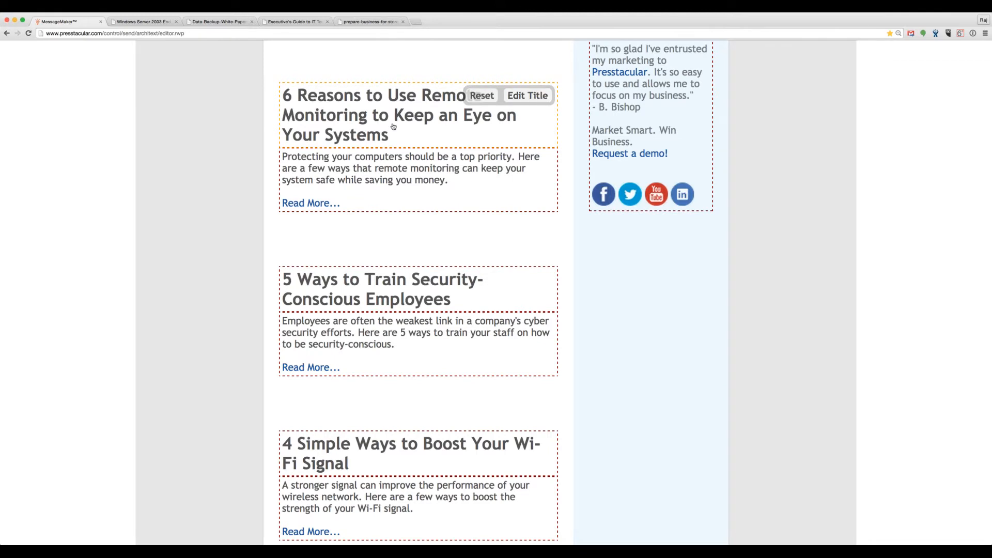
{"action": "scroll", "coordinate": [478, 214], "scroll_direction": "down", "scroll_amount": 3}
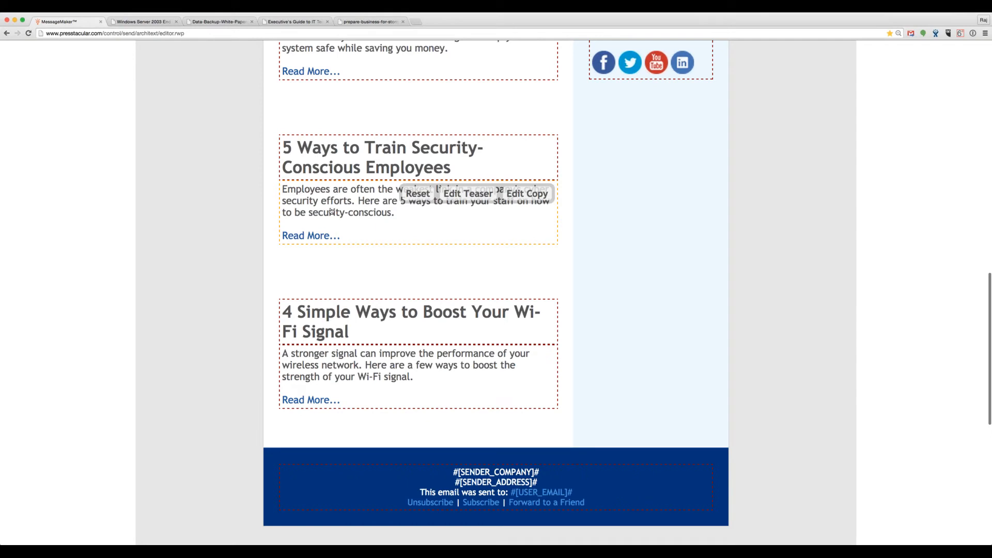
Step: Open the security-training article's full text and add 'We just completed a project...' after its first paragraph
{"action": "left_click", "coordinate": [528, 195]}
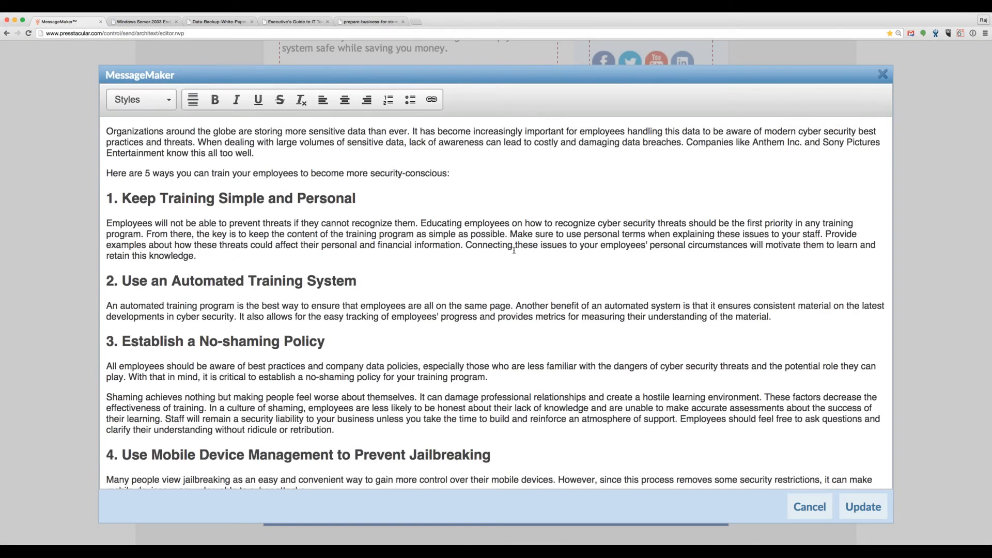
{"action": "left_click", "coordinate": [449, 154]}
{"action": "key", "text": "Return"}
{"action": "type", "text": "We"}
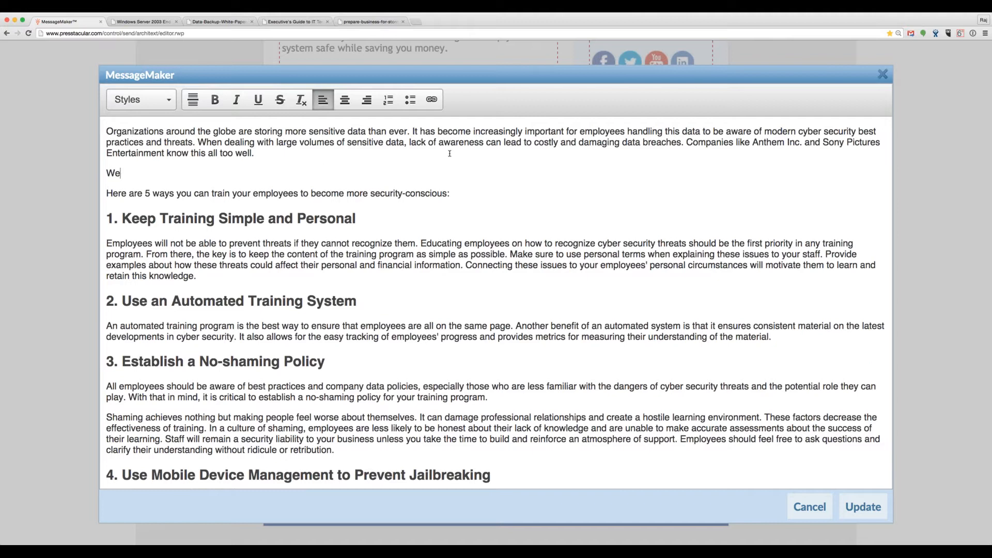
{"action": "type", "text": " just completed a project..."}
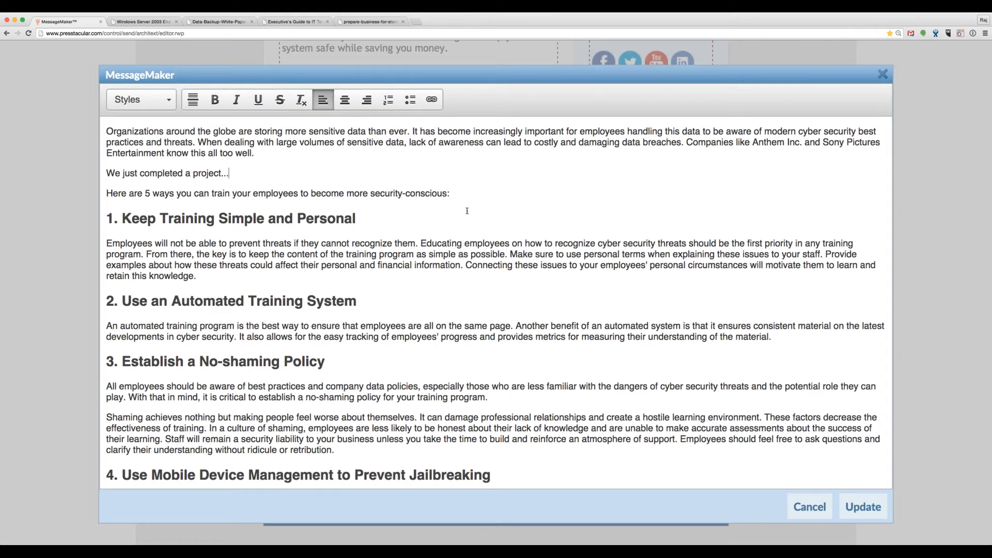
Step: Scroll down the article and select the words 'mobile devices'
{"action": "scroll", "coordinate": [470, 280], "scroll_direction": "down", "scroll_amount": 1}
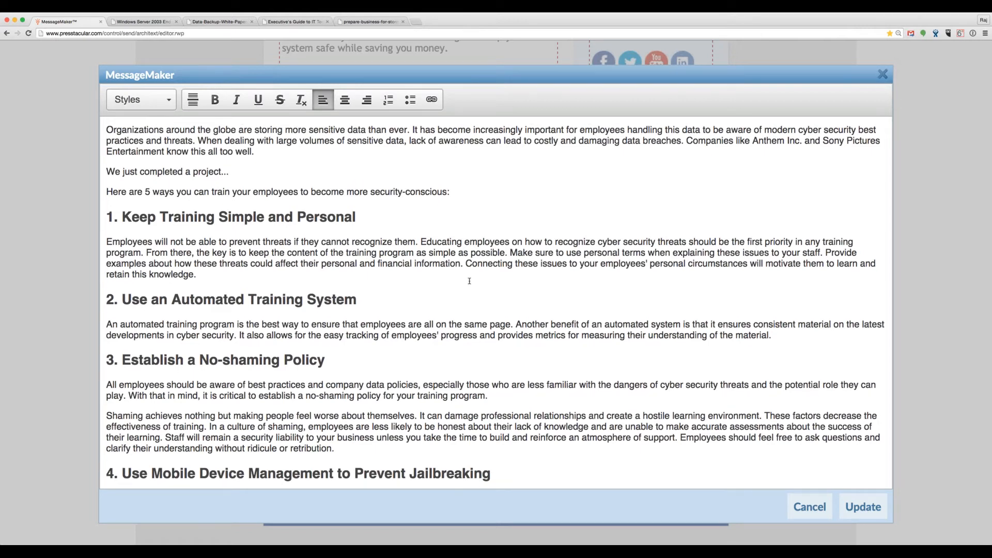
{"action": "scroll", "coordinate": [470, 280], "scroll_direction": "down", "scroll_amount": 2}
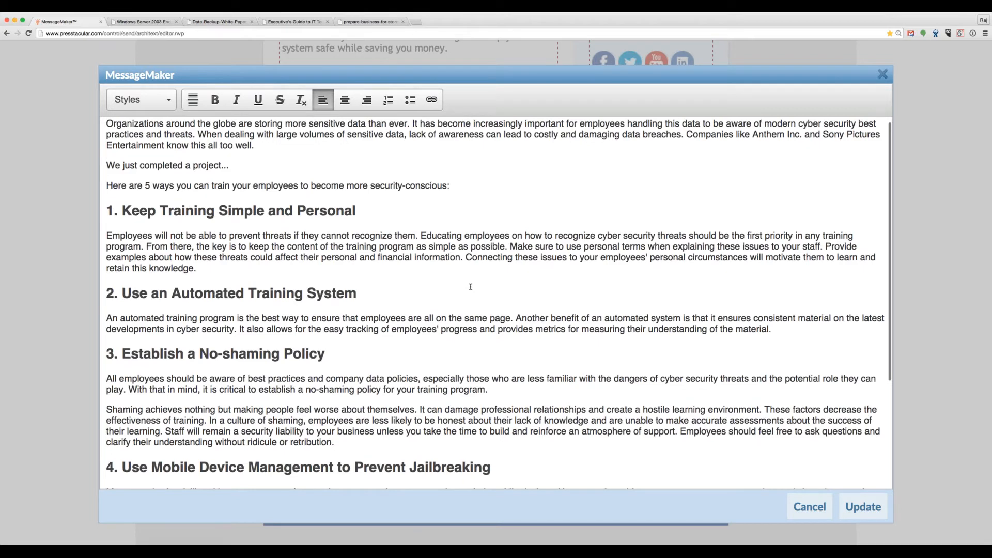
{"action": "scroll", "coordinate": [471, 287], "scroll_direction": "down", "scroll_amount": 2}
{"action": "scroll", "coordinate": [472, 287], "scroll_direction": "down", "scroll_amount": 5}
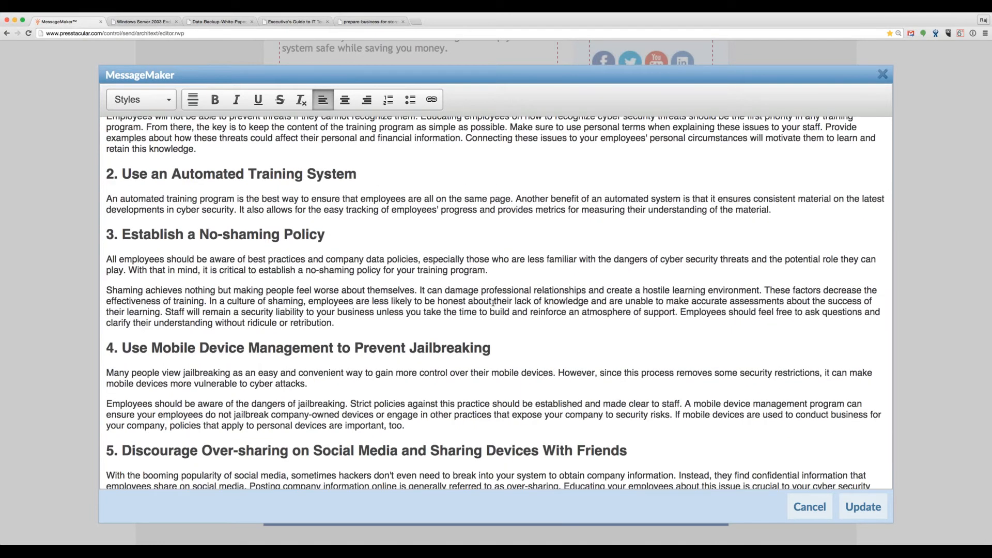
{"action": "scroll", "coordinate": [474, 339], "scroll_direction": "down", "scroll_amount": 3}
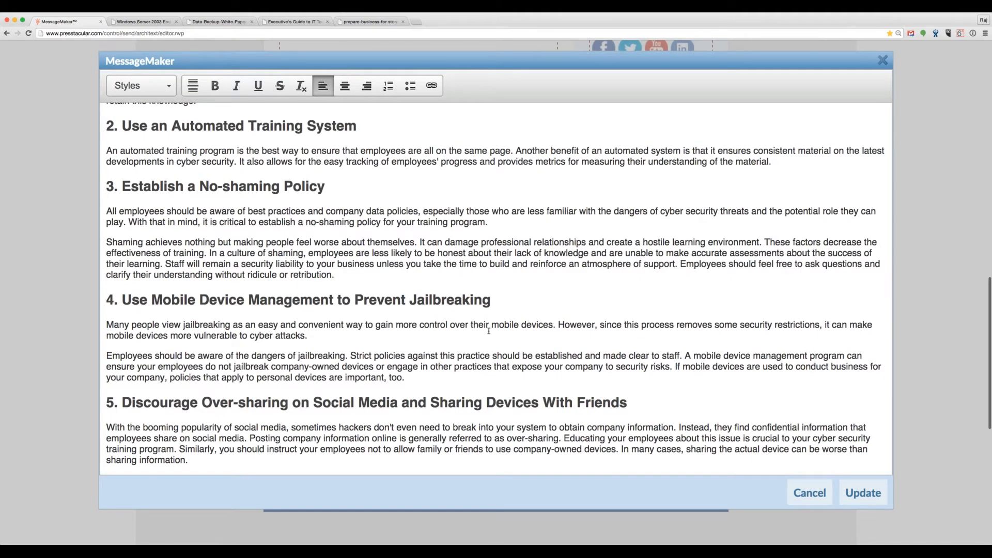
{"action": "left_click_drag", "start_coordinate": [492, 325], "coordinate": [553, 325]}
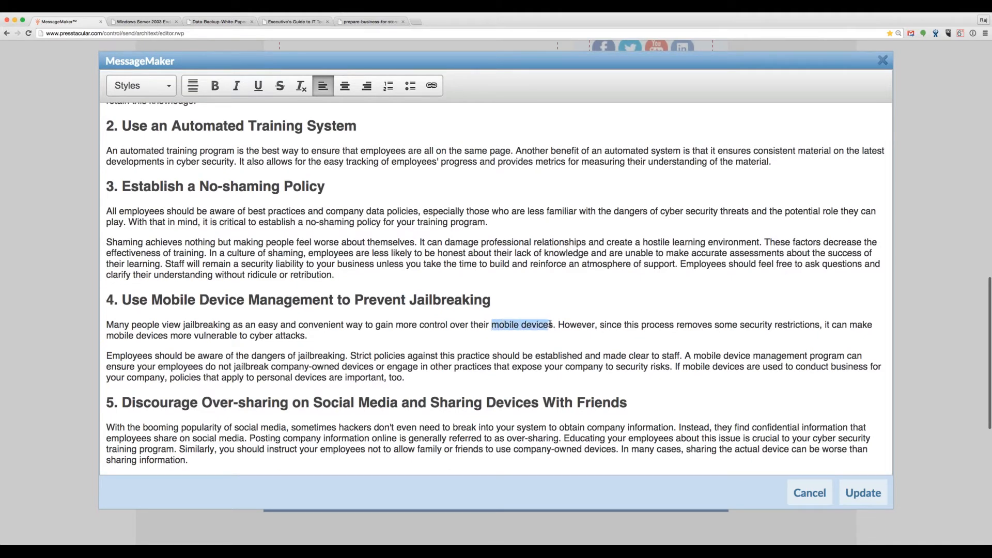
Step: Leave 'mobile devices' unlinked and type 'Contact us and ...' on the article's last line
{"action": "left_click", "coordinate": [432, 86]}
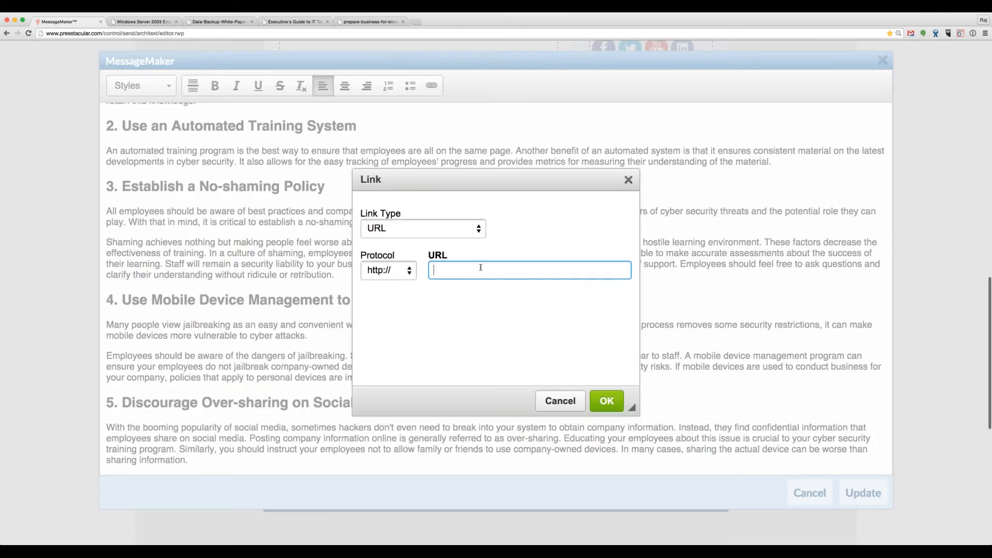
{"action": "left_click", "coordinate": [579, 400]}
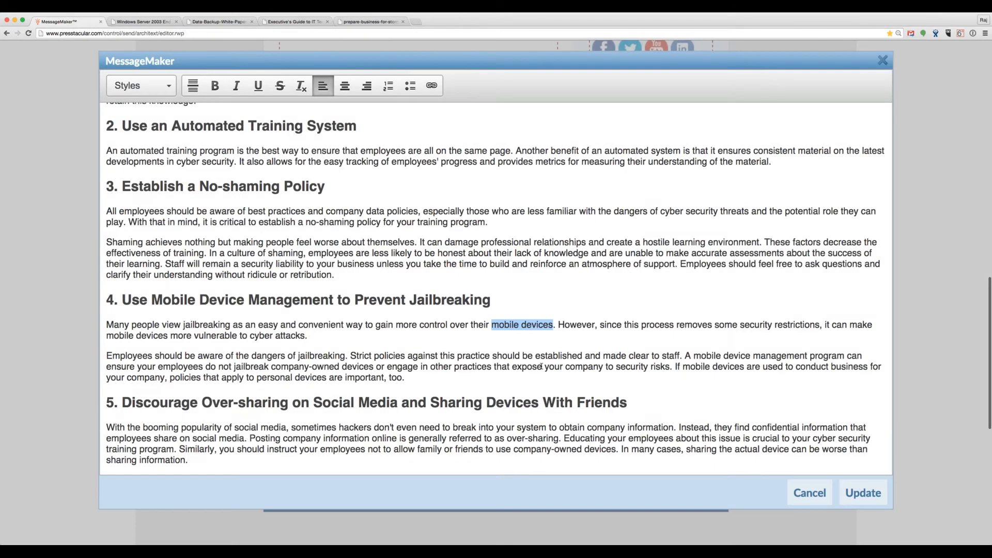
{"action": "scroll", "coordinate": [579, 362], "scroll_direction": "down", "scroll_amount": 4}
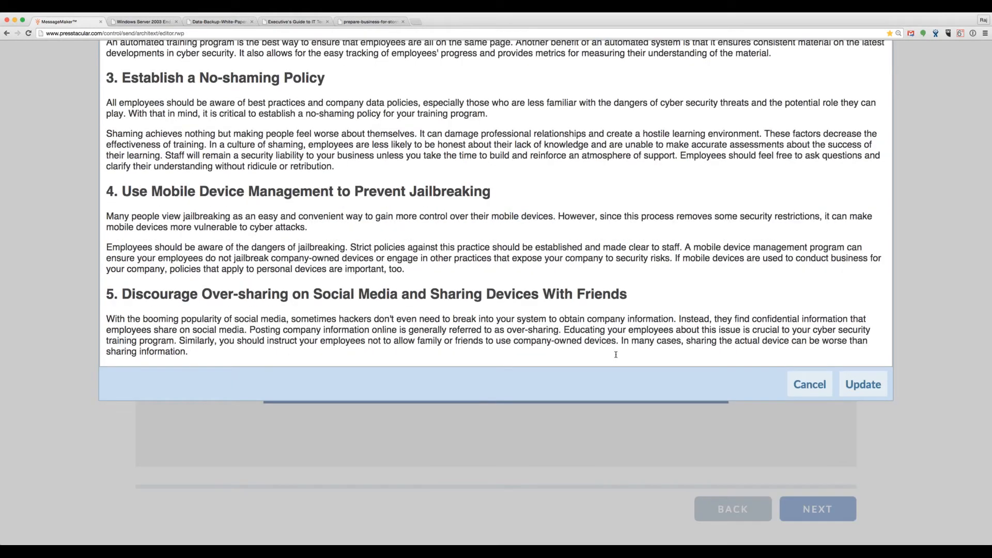
{"action": "left_click", "coordinate": [616, 355]}
{"action": "type", "text": "Contact us and ..."}
Step: Try an e-mail link on 'Contact us', discard it unsaved, and apply the article changes
{"action": "left_click_drag", "start_coordinate": [151, 361], "coordinate": [107, 361]}
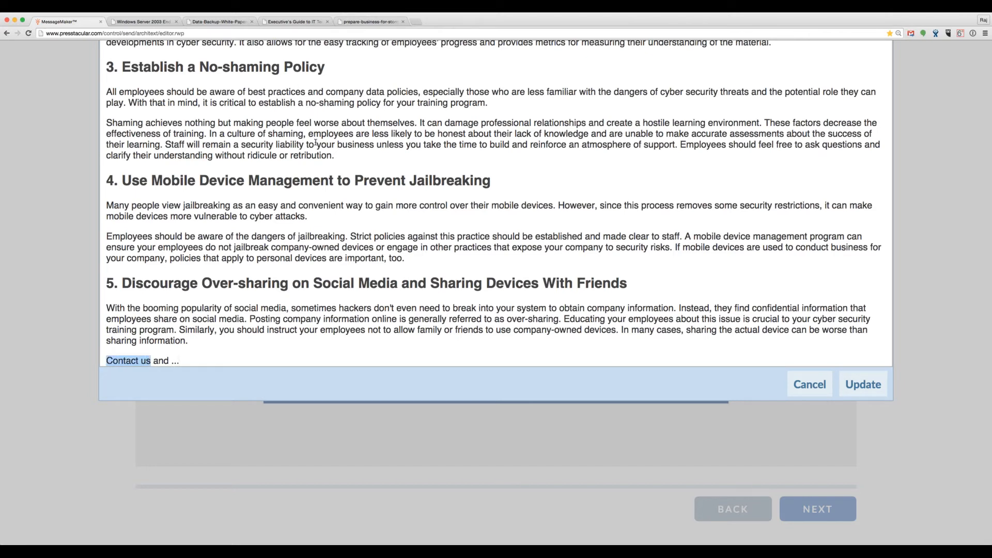
{"action": "scroll", "coordinate": [316, 144], "scroll_direction": "up", "scroll_amount": 10}
{"action": "left_click", "coordinate": [431, 90]}
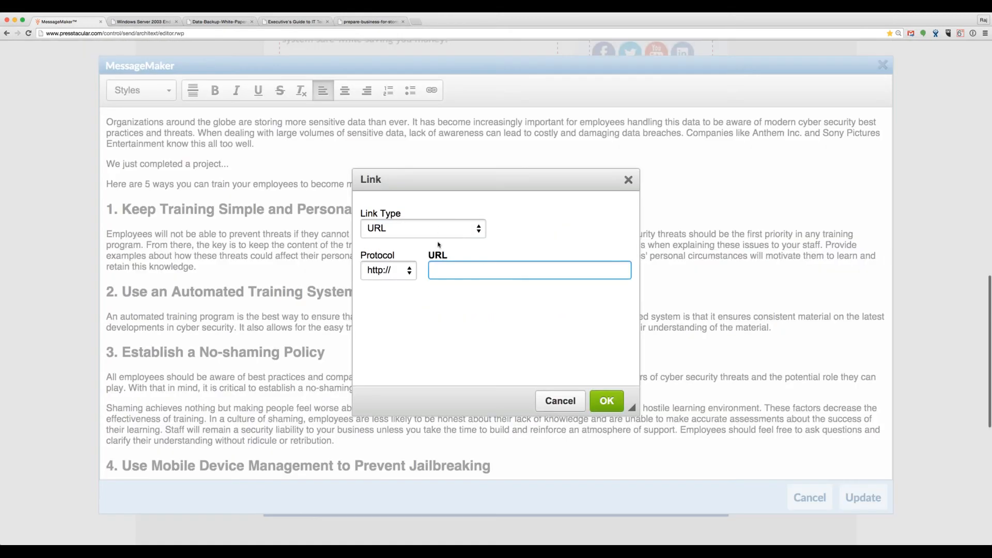
{"action": "left_click", "coordinate": [462, 231]}
{"action": "left_click", "coordinate": [453, 253]}
{"action": "left_click", "coordinate": [453, 267]}
{"action": "left_click", "coordinate": [480, 298]}
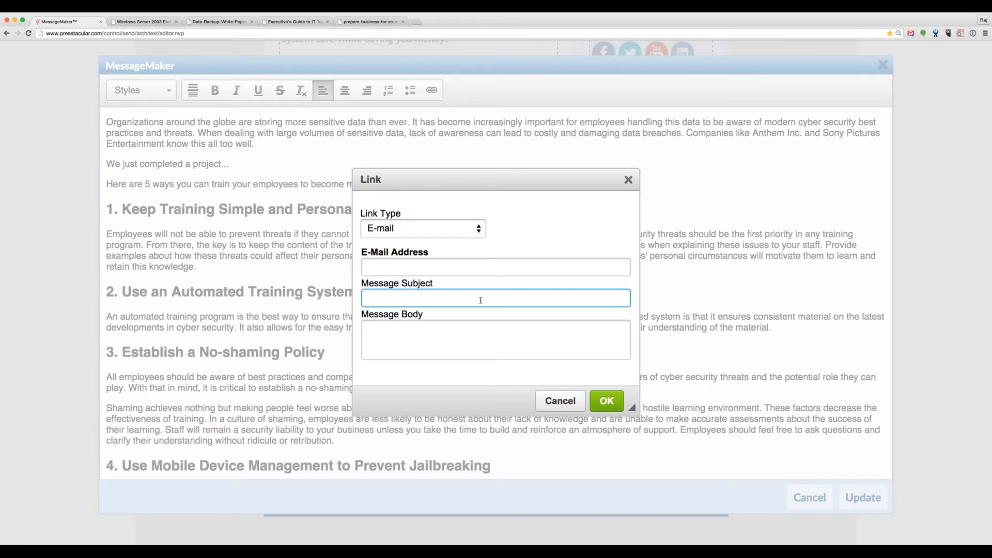
{"action": "left_click", "coordinate": [479, 331]}
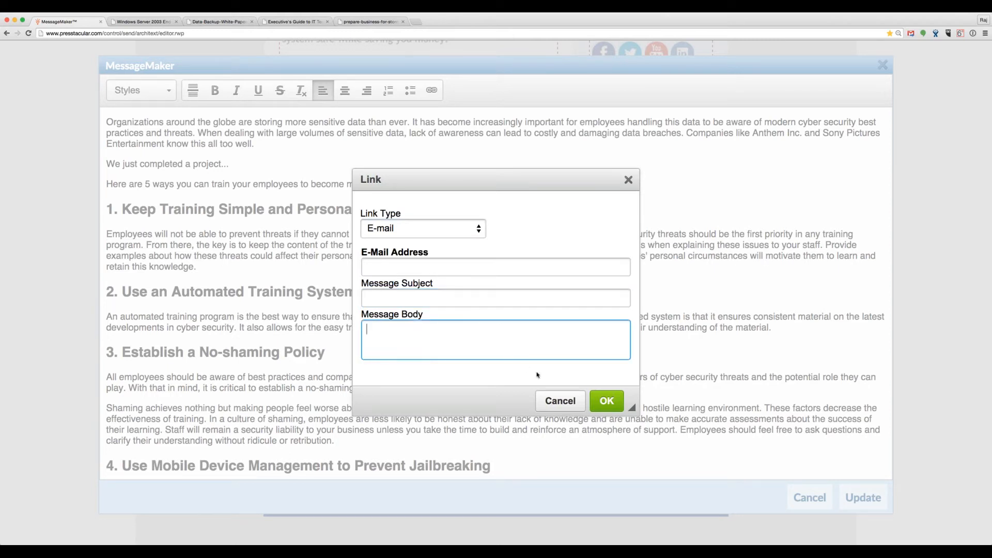
{"action": "left_click", "coordinate": [574, 399]}
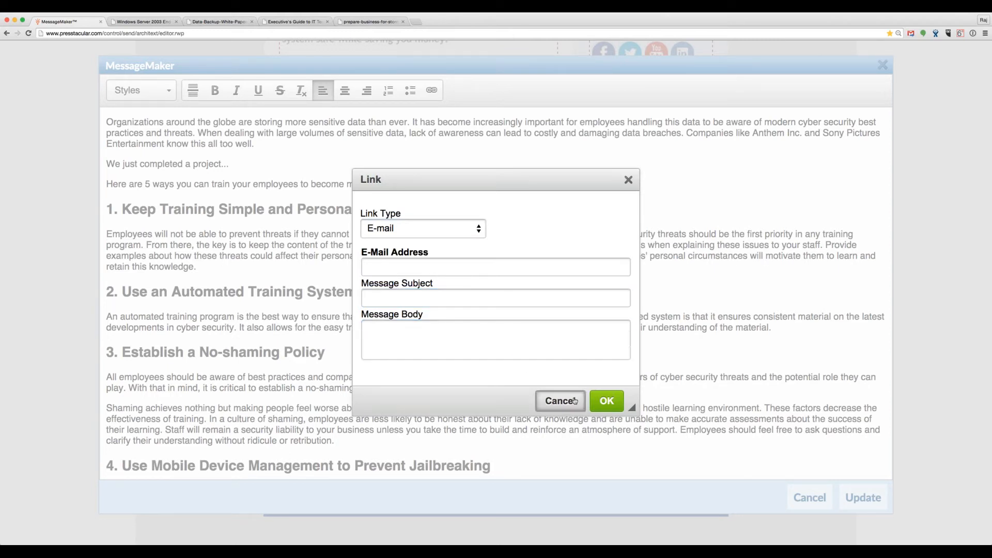
{"action": "left_click", "coordinate": [558, 182]}
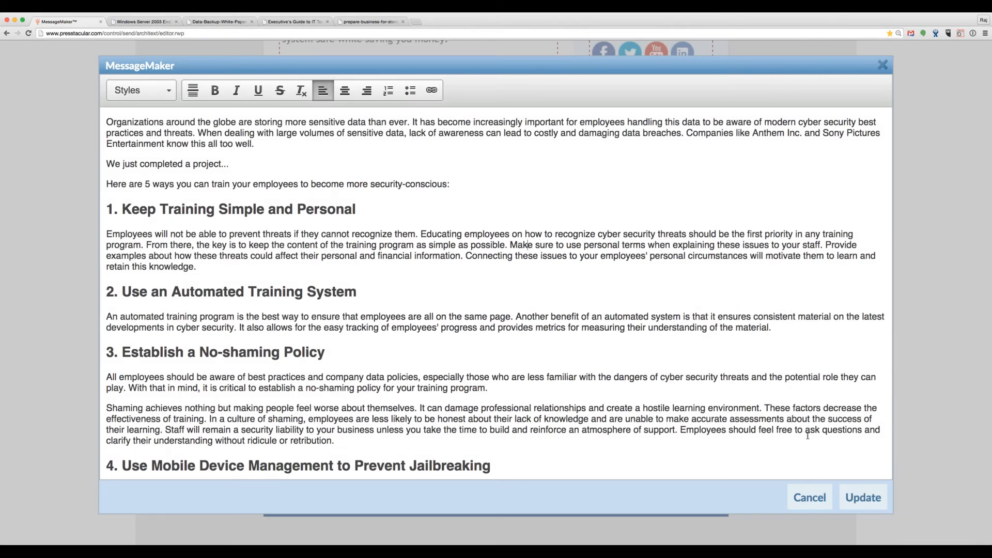
{"action": "left_click", "coordinate": [861, 498]}
Step: Add an image above the first article and browse the image gallery's pictures and sizes
{"action": "scroll", "coordinate": [712, 412], "scroll_direction": "up", "scroll_amount": 5}
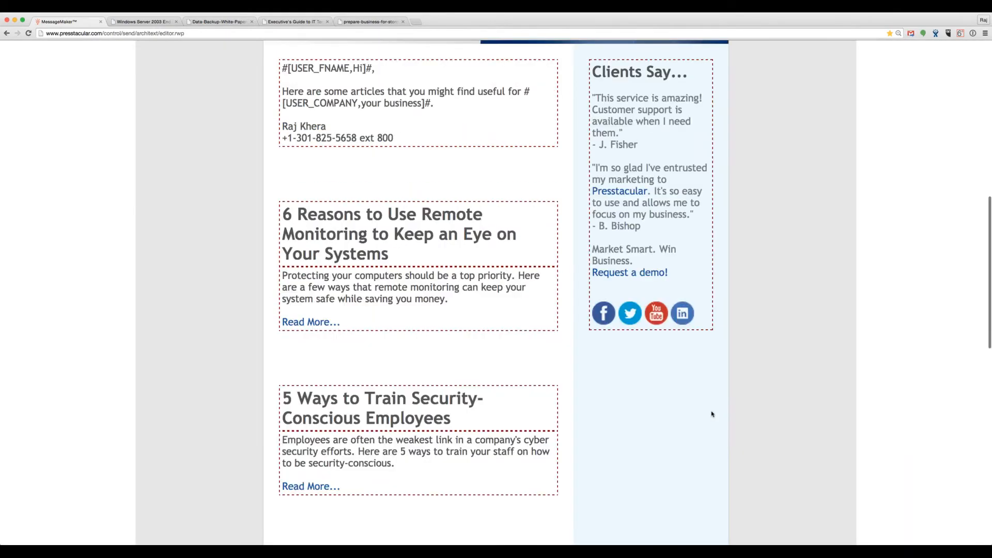
{"action": "scroll", "coordinate": [703, 442], "scroll_direction": "up", "scroll_amount": 1}
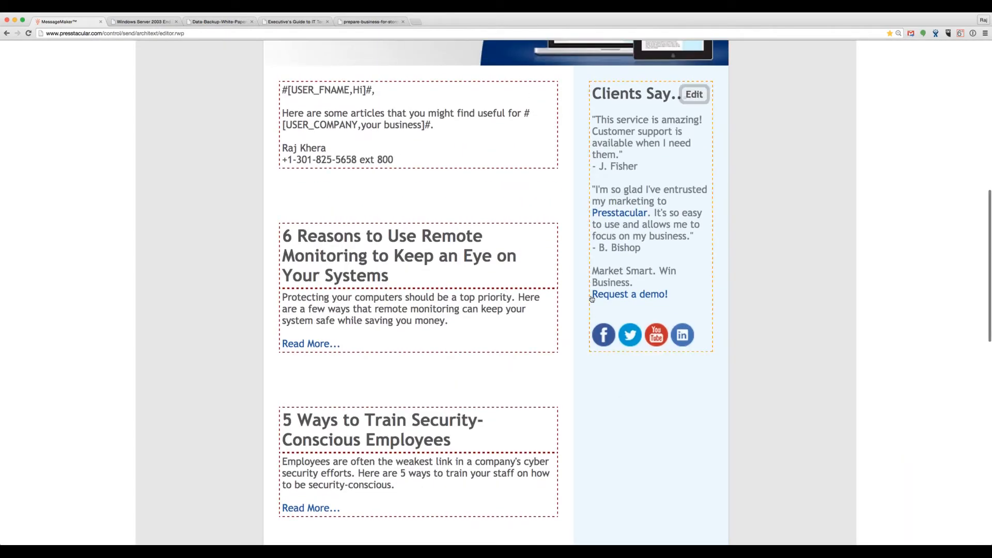
{"action": "mouse_move", "coordinate": [534, 203]}
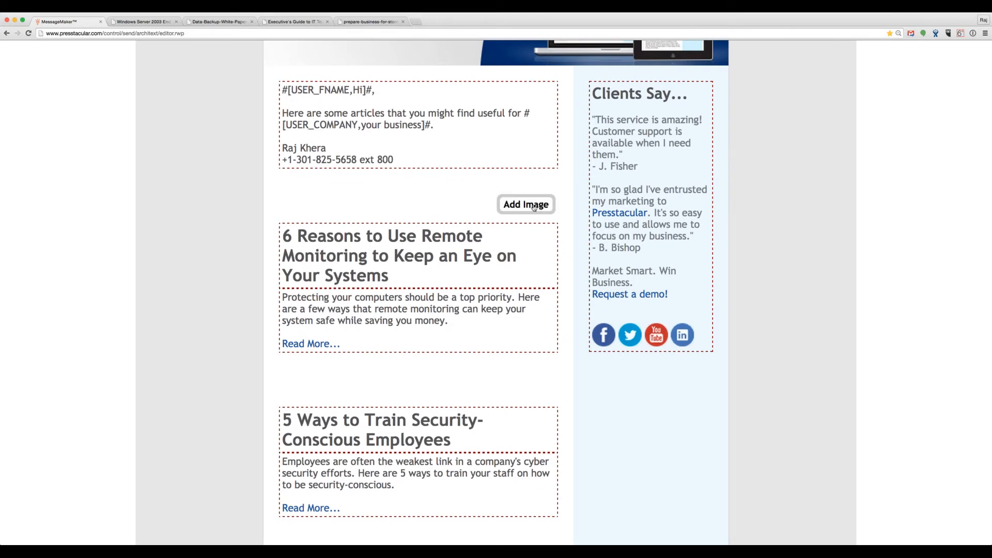
{"action": "left_click", "coordinate": [534, 206]}
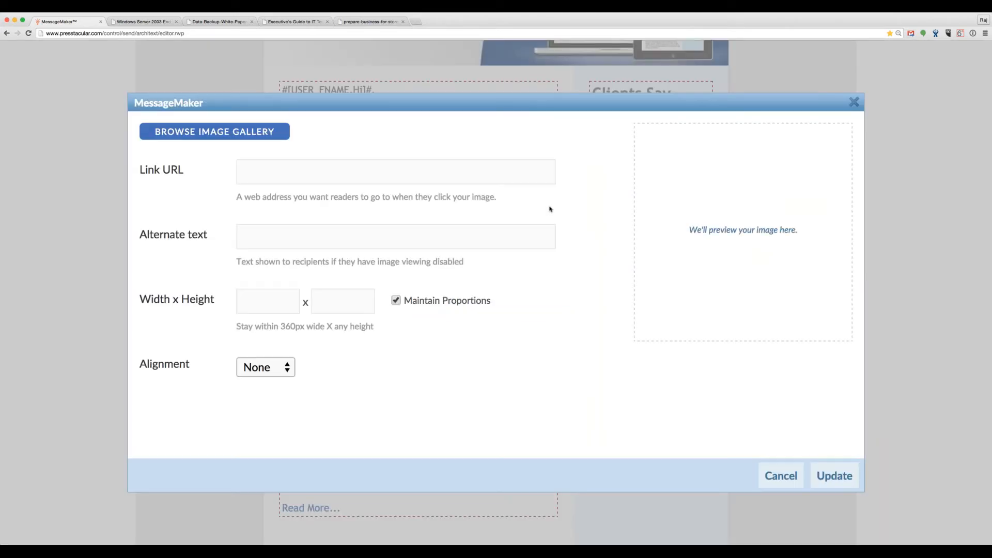
{"action": "left_click", "coordinate": [286, 138]}
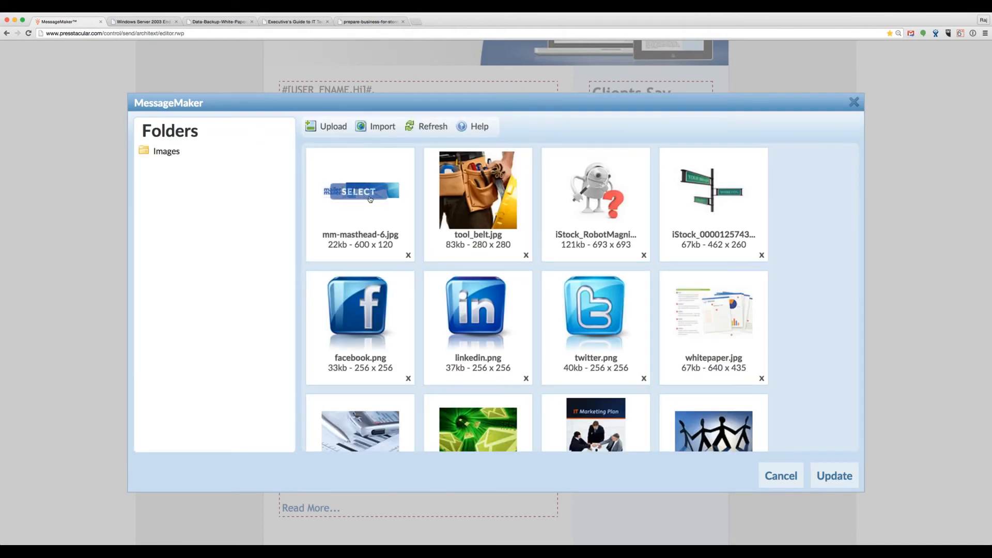
{"action": "scroll", "coordinate": [418, 230], "scroll_direction": "down", "scroll_amount": 2}
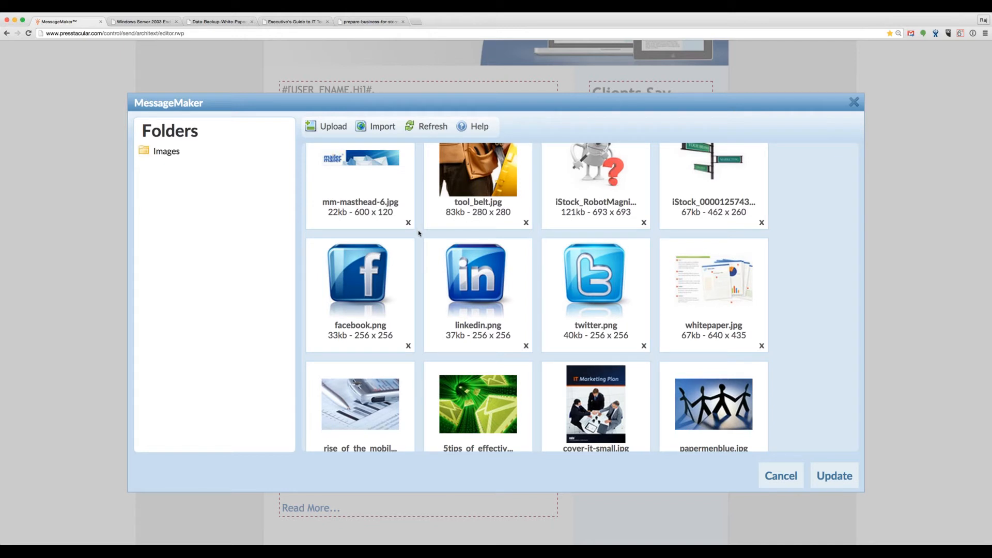
{"action": "scroll", "coordinate": [419, 230], "scroll_direction": "down", "scroll_amount": 3}
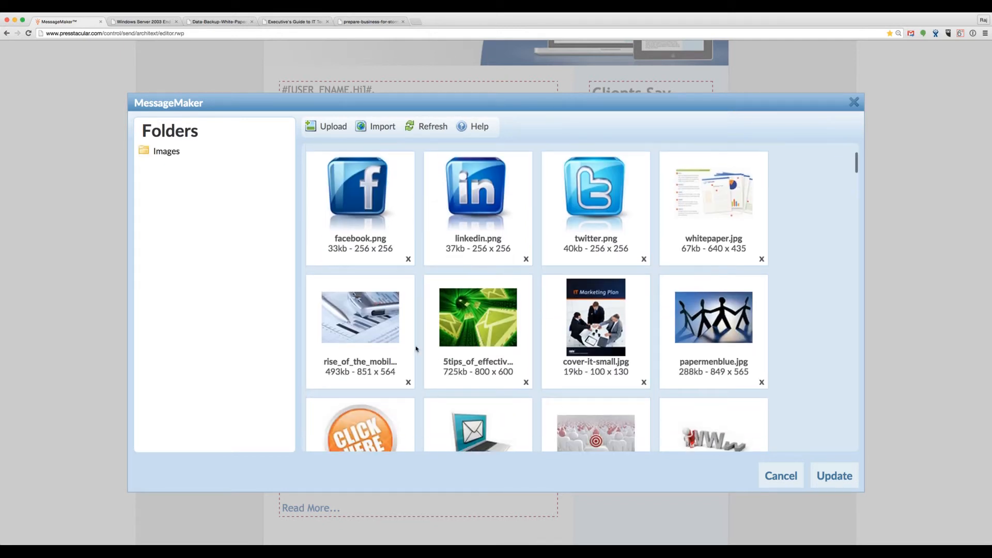
{"action": "mouse_move", "coordinate": [401, 373]}
{"action": "left_click_drag", "start_coordinate": [357, 371], "coordinate": [398, 372]}
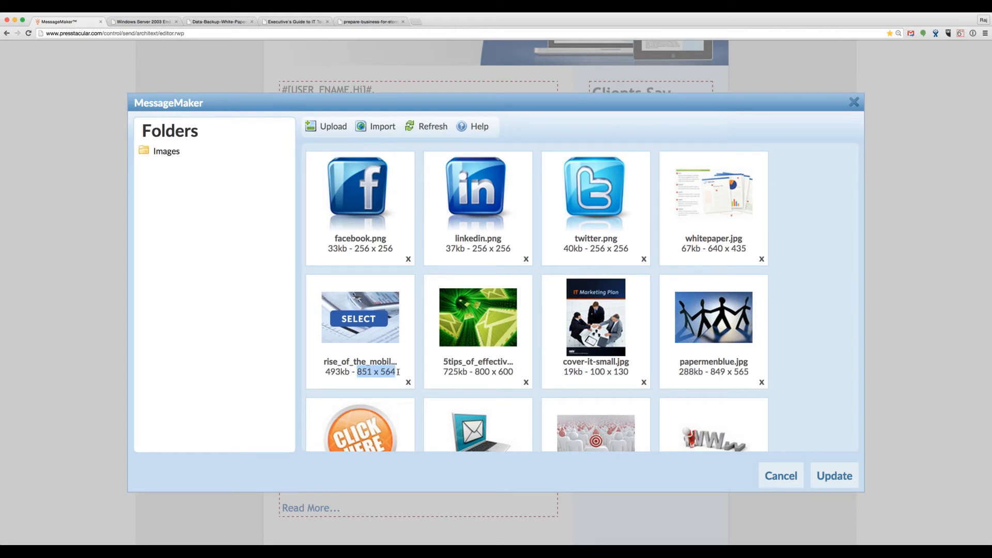
{"action": "left_click", "coordinate": [338, 132]}
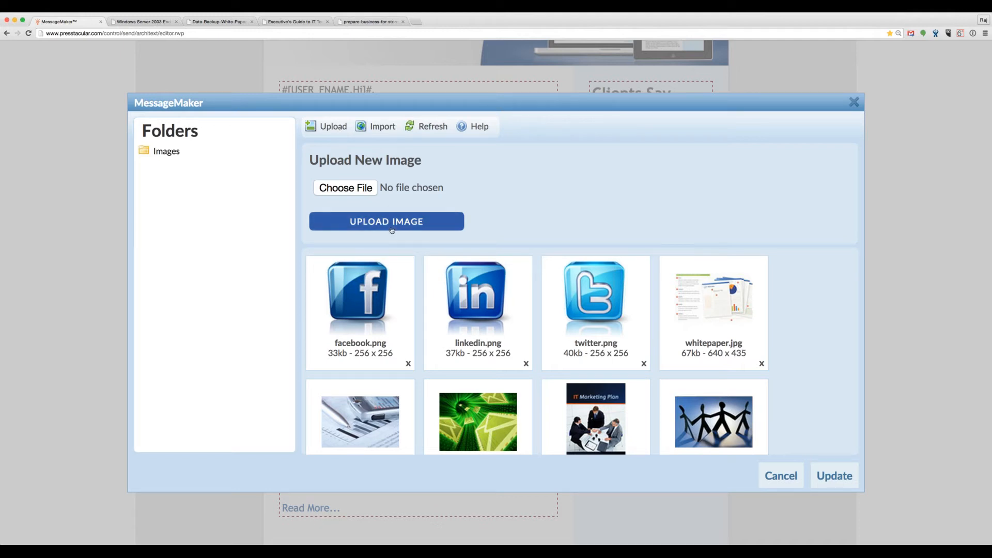
{"action": "left_click", "coordinate": [332, 127]}
Step: Choose the pen-and-chart image at 360 × 238 and insert it above the article
{"action": "scroll", "coordinate": [418, 326], "scroll_direction": "down", "scroll_amount": 2}
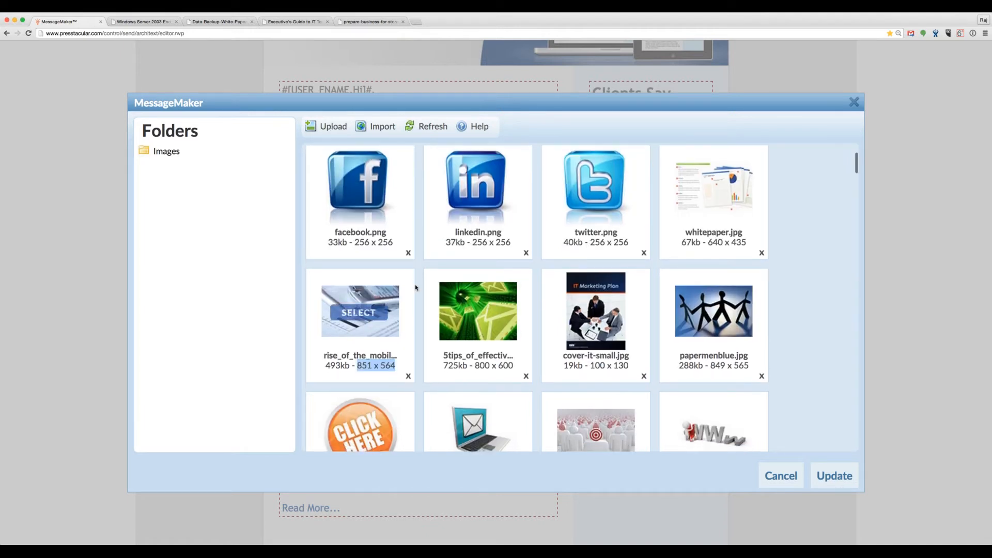
{"action": "scroll", "coordinate": [418, 326], "scroll_direction": "down", "scroll_amount": 1}
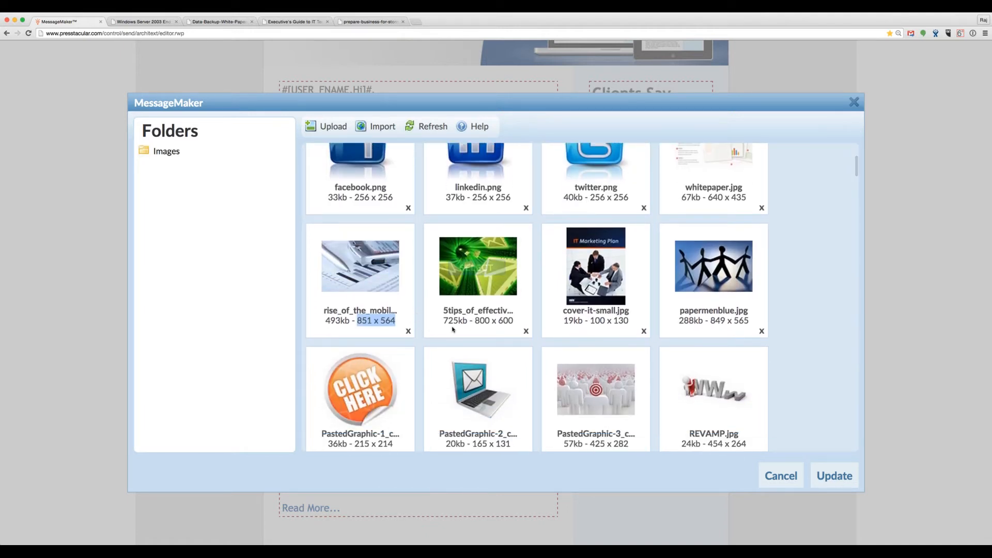
{"action": "left_click_drag", "start_coordinate": [474, 321], "coordinate": [519, 320]}
{"action": "left_click", "coordinate": [419, 304]}
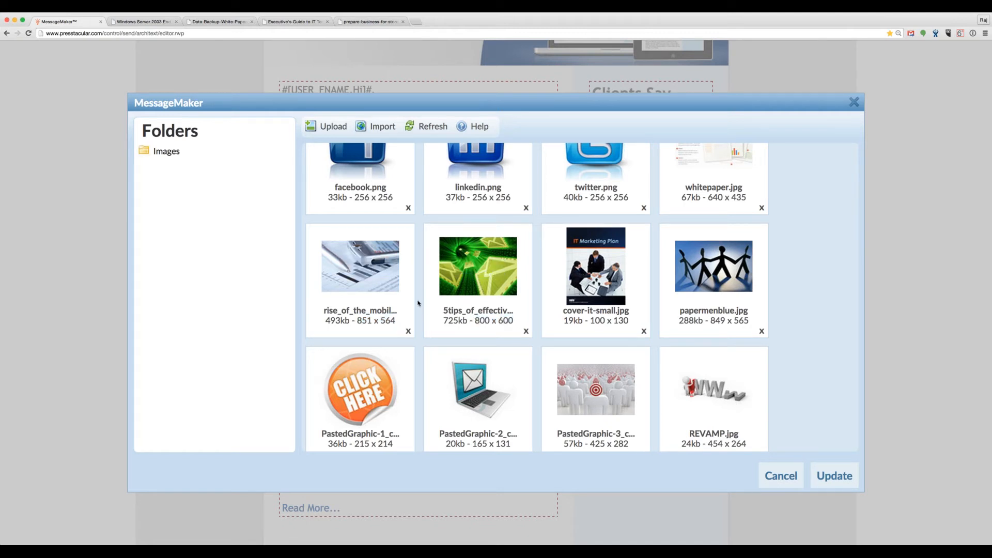
{"action": "mouse_move", "coordinate": [373, 270]}
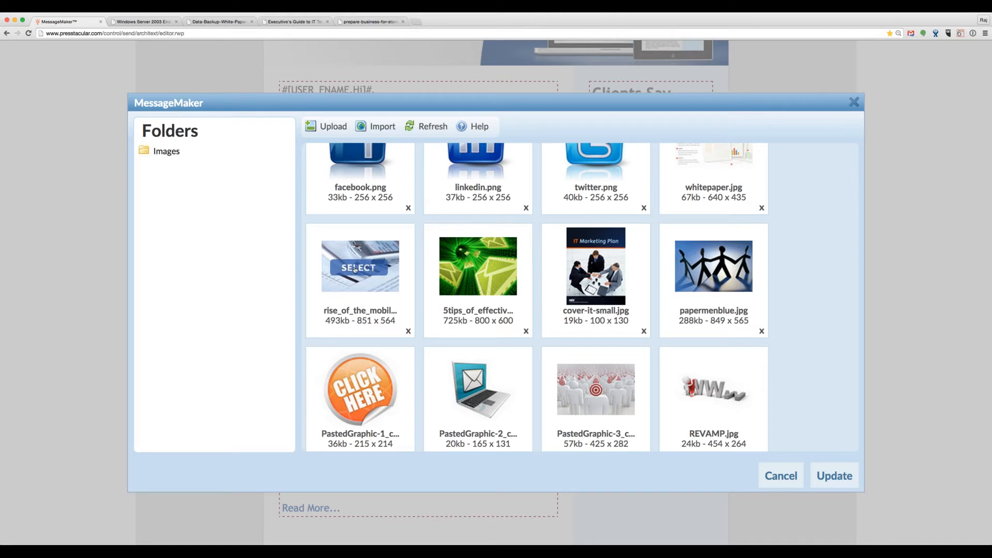
{"action": "left_click", "coordinate": [355, 269]}
{"action": "double_click", "coordinate": [238, 304]}
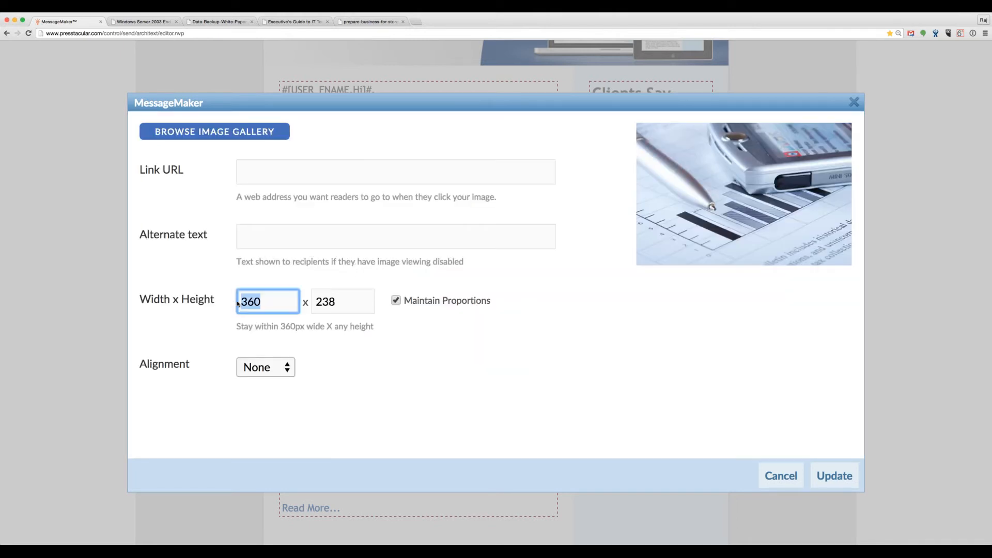
{"action": "key", "text": "Tab"}
{"action": "left_click", "coordinate": [316, 177]}
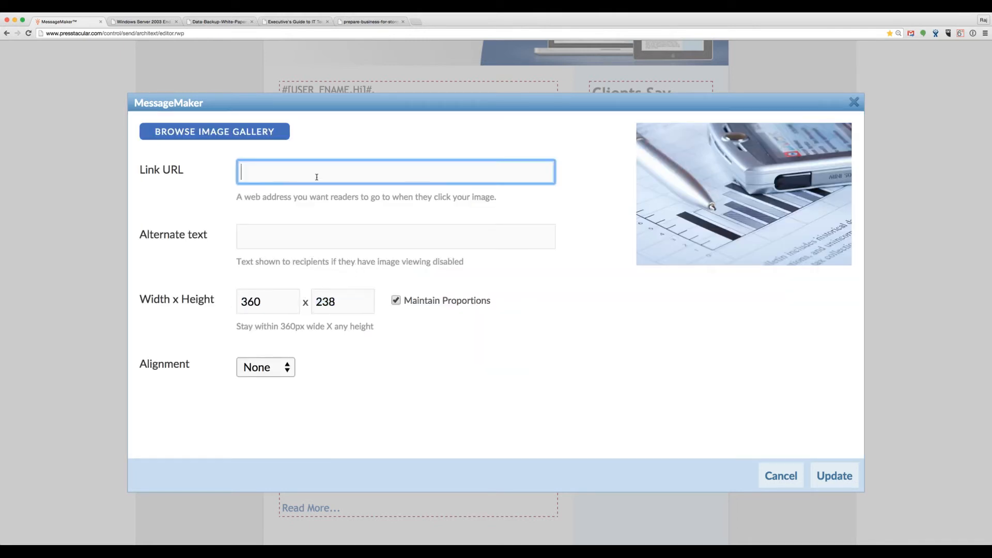
{"action": "left_click", "coordinate": [336, 239]}
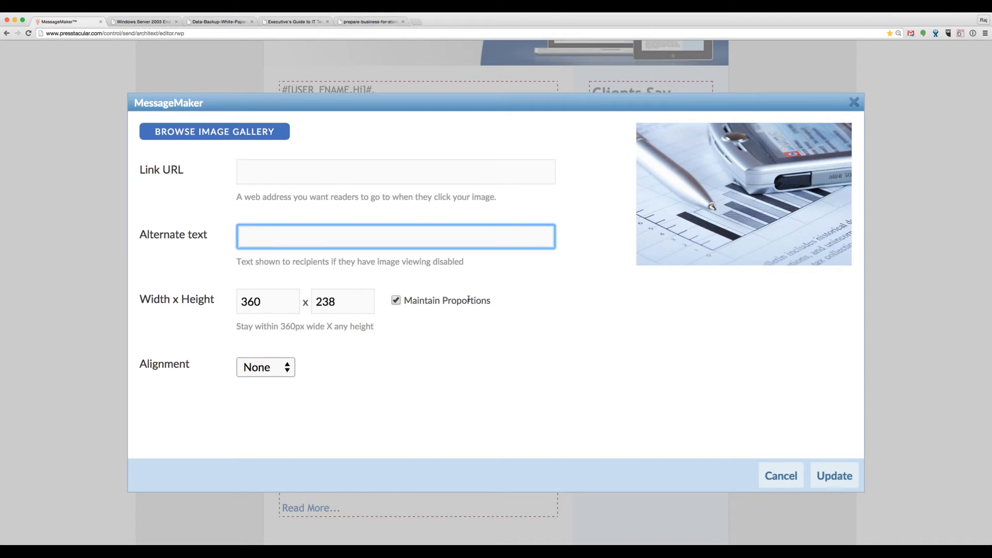
{"action": "left_click", "coordinate": [828, 479]}
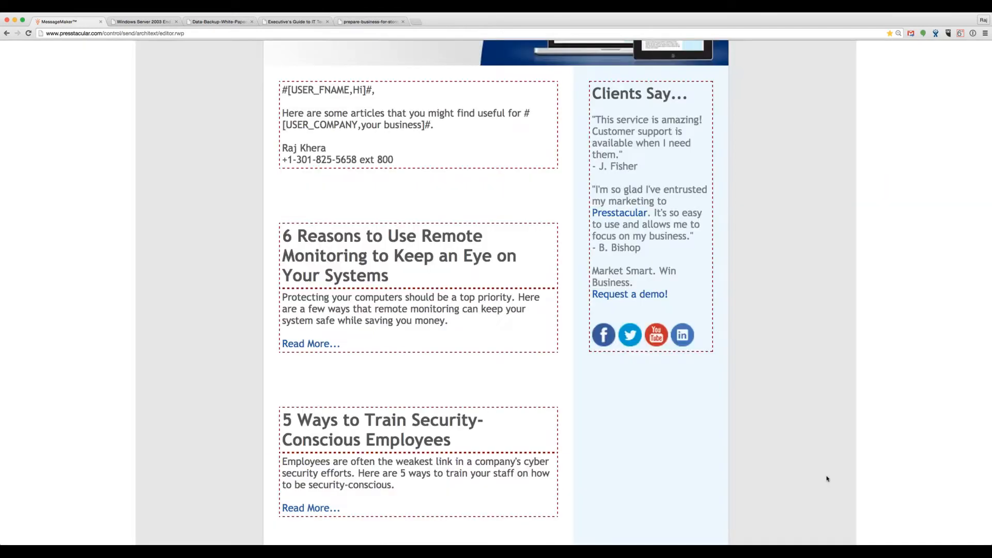
Step: Insert the green envelope image above the security-training article
{"action": "scroll", "coordinate": [766, 482], "scroll_direction": "down", "scroll_amount": 2}
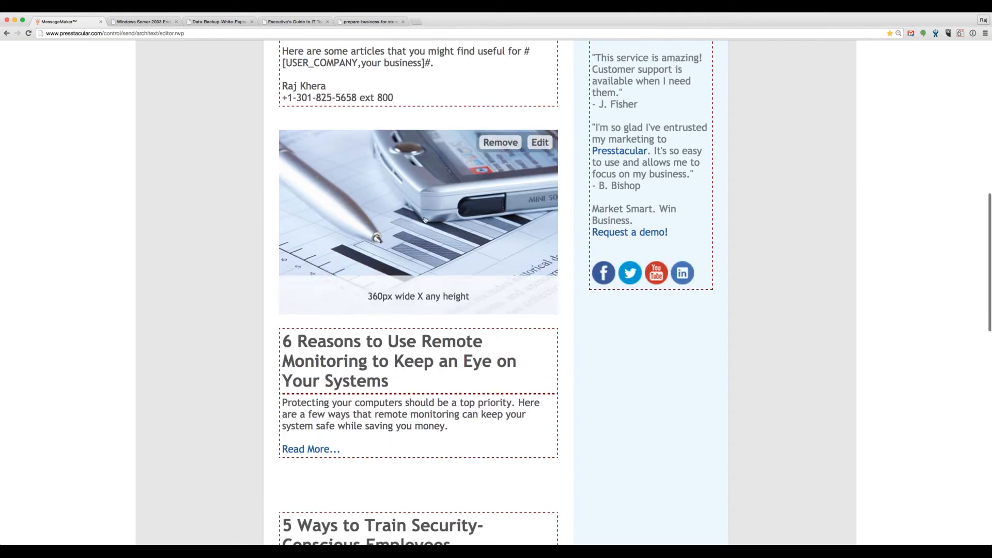
{"action": "scroll", "coordinate": [202, 326], "scroll_direction": "down", "scroll_amount": 5}
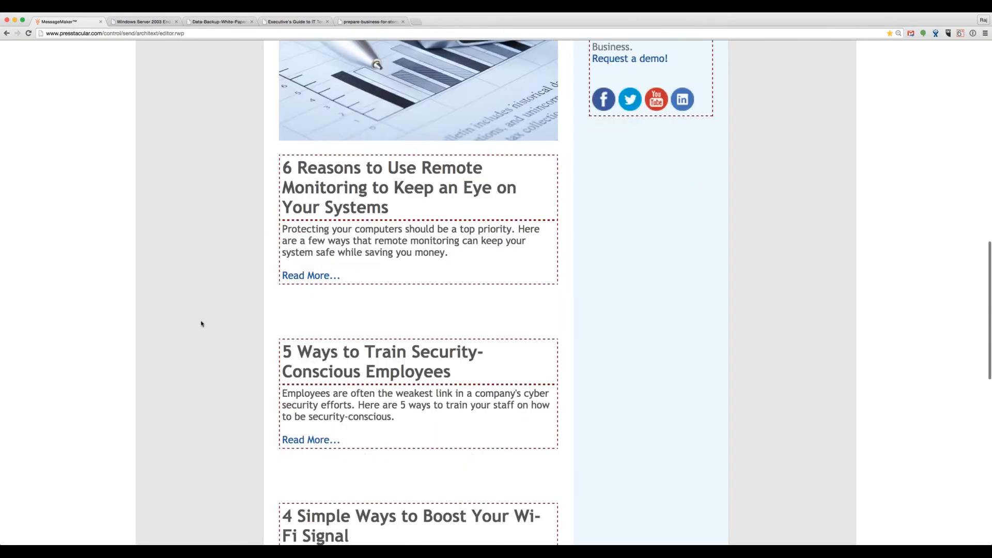
{"action": "left_click", "coordinate": [526, 243]}
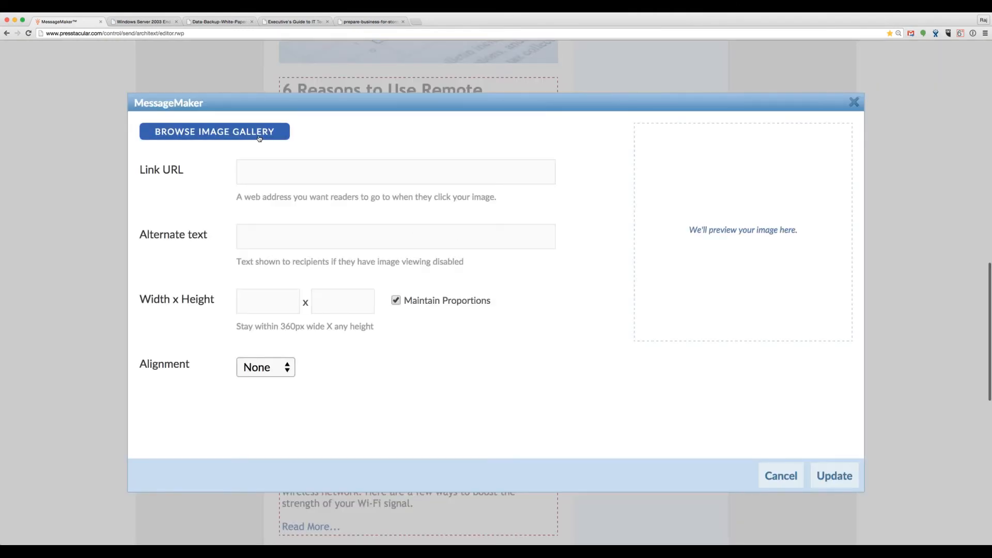
{"action": "scroll", "coordinate": [471, 343], "scroll_direction": "down", "scroll_amount": 3}
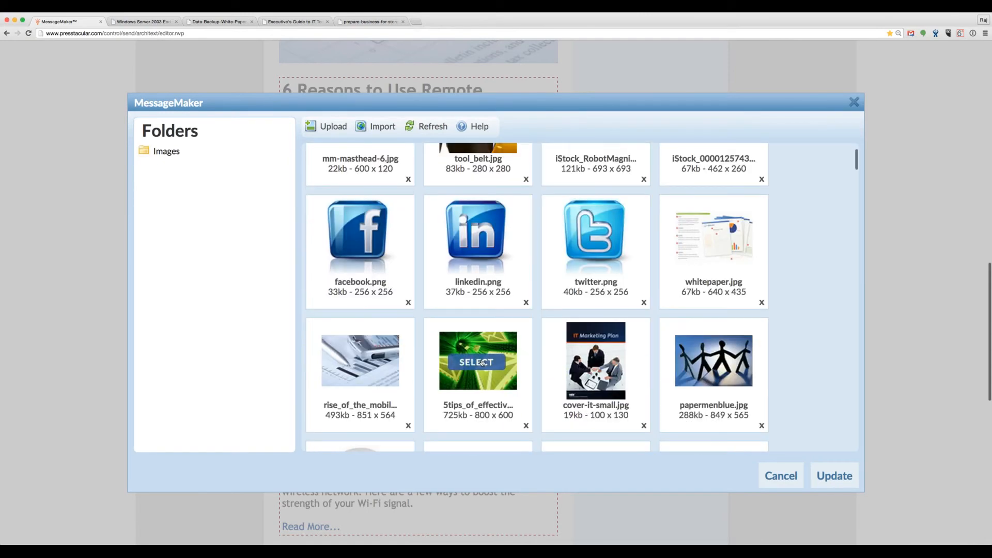
{"action": "left_click", "coordinate": [475, 357]}
{"action": "left_click", "coordinate": [825, 476]}
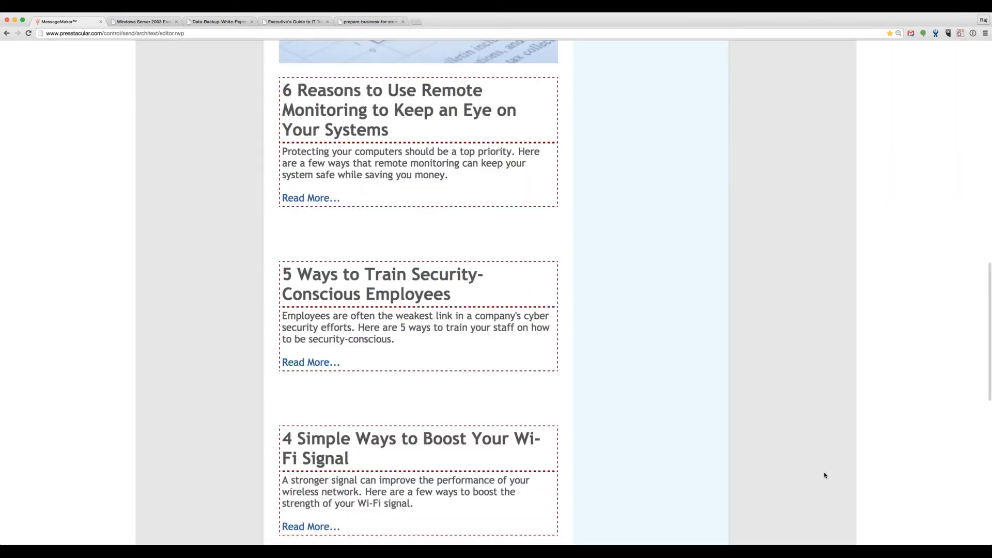
Step: Insert the papermenblue.jpg paper-people image above the Wi-Fi signal article
{"action": "scroll", "coordinate": [676, 414], "scroll_direction": "up", "scroll_amount": 5}
{"action": "scroll", "coordinate": [676, 422], "scroll_direction": "down", "scroll_amount": 7}
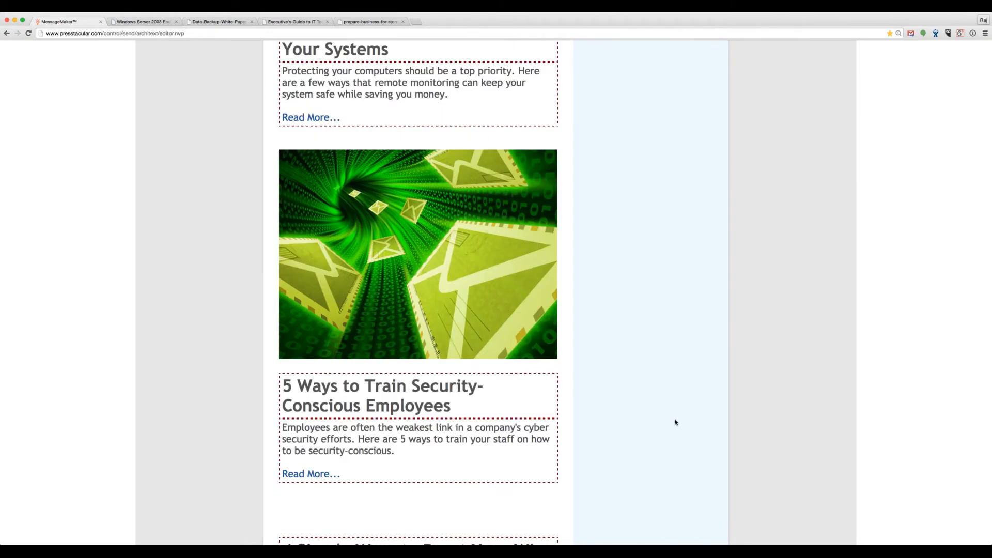
{"action": "scroll", "coordinate": [676, 422], "scroll_direction": "down", "scroll_amount": 2}
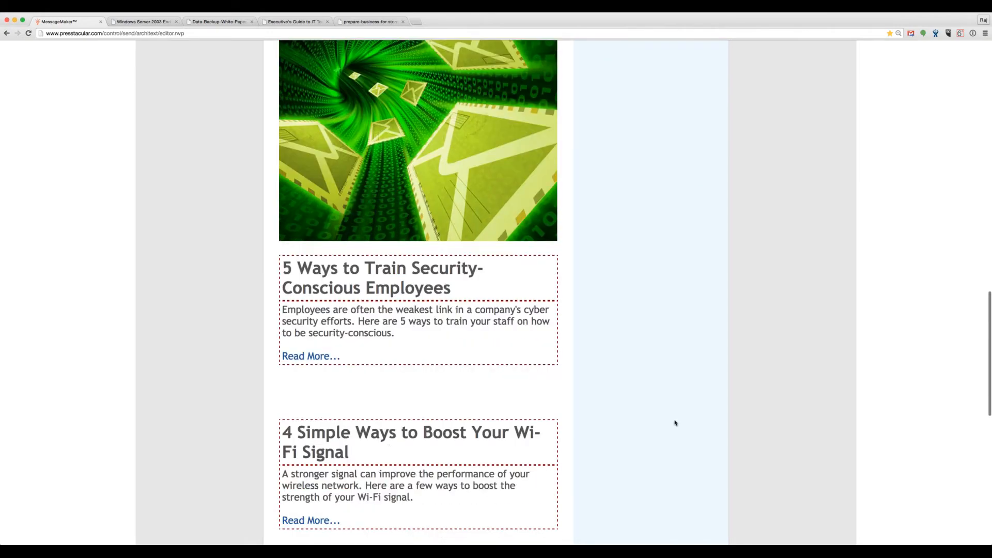
{"action": "left_click", "coordinate": [549, 400]}
{"action": "left_click", "coordinate": [214, 131]}
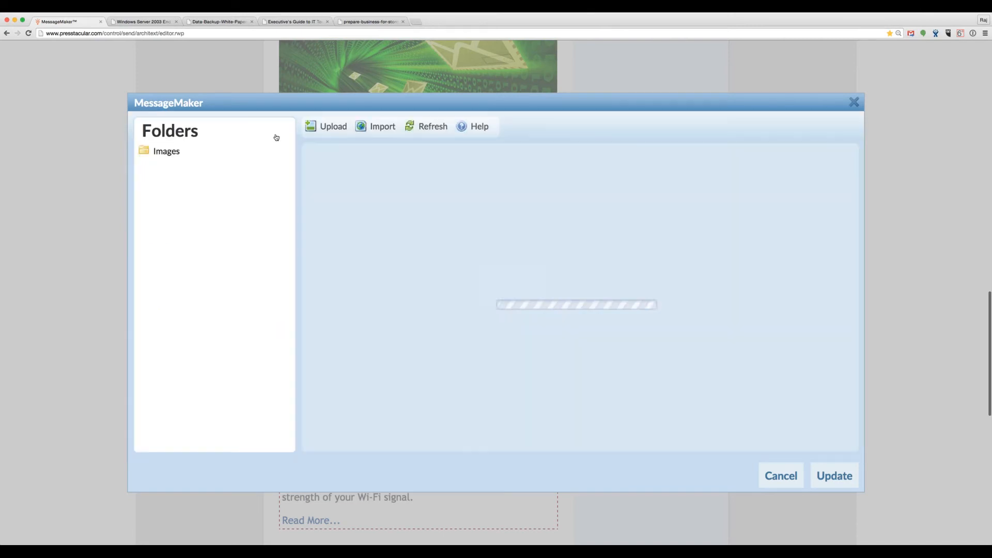
{"action": "scroll", "coordinate": [524, 350], "scroll_direction": "down", "scroll_amount": 2}
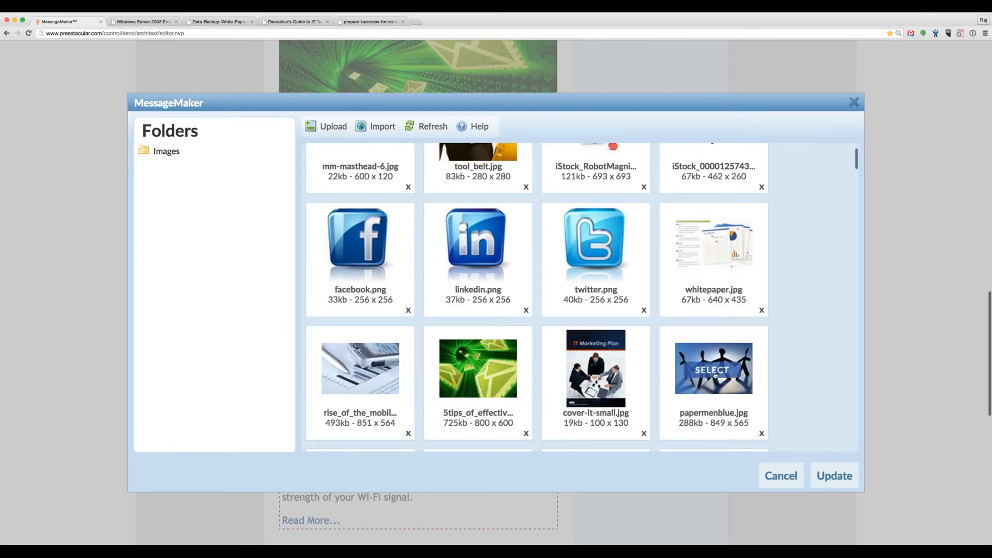
{"action": "left_click", "coordinate": [716, 372]}
{"action": "left_click", "coordinate": [840, 482]}
{"action": "scroll", "coordinate": [724, 427], "scroll_direction": "up", "scroll_amount": 10}
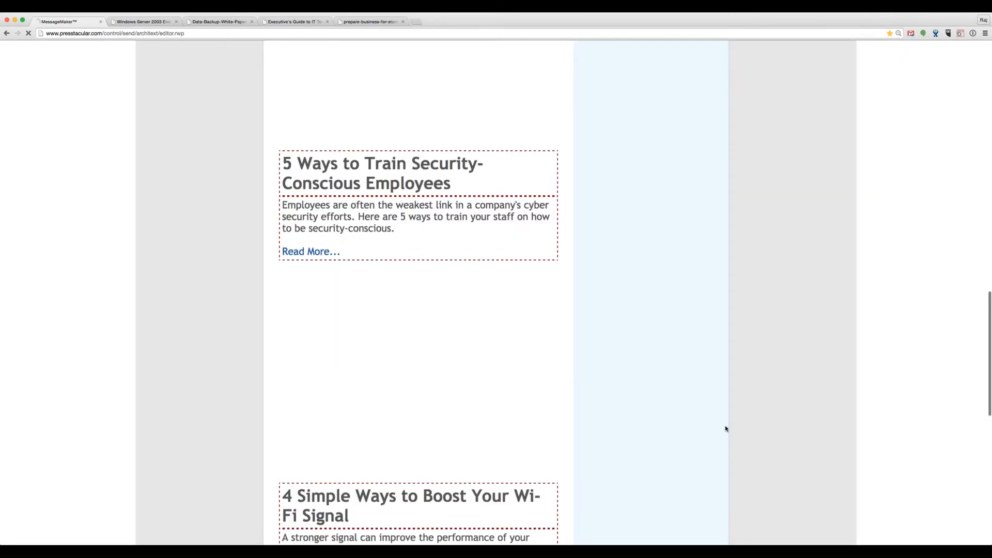
{"action": "scroll", "coordinate": [722, 431], "scroll_direction": "up", "scroll_amount": 8}
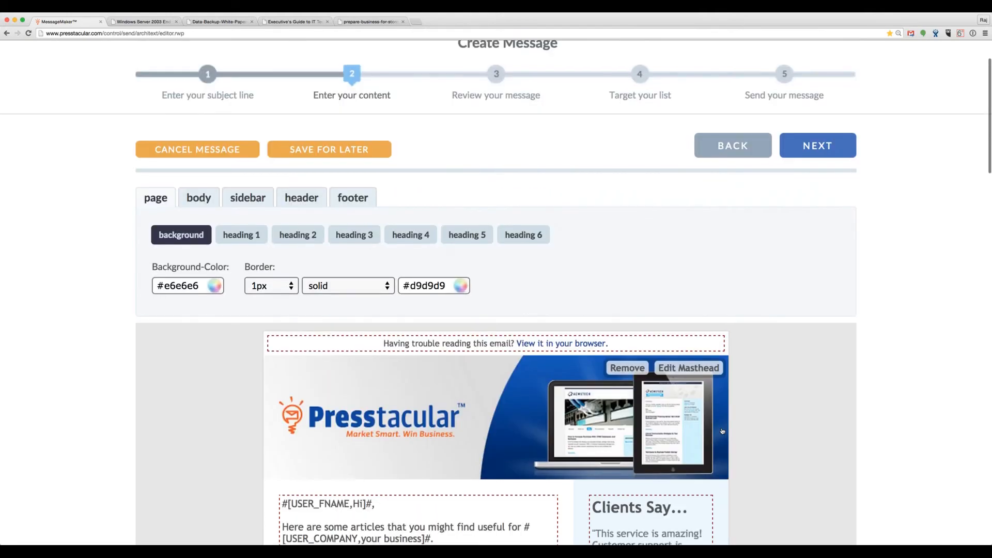
{"action": "scroll", "coordinate": [722, 426], "scroll_direction": "down", "scroll_amount": 5}
{"action": "scroll", "coordinate": [722, 428], "scroll_direction": "down", "scroll_amount": 6}
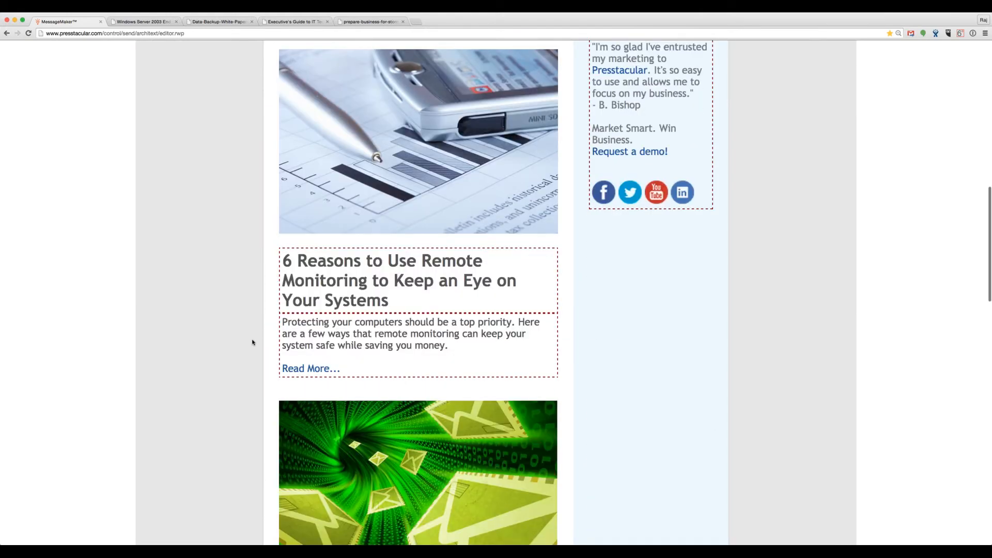
{"action": "scroll", "coordinate": [241, 355], "scroll_direction": "down", "scroll_amount": 6}
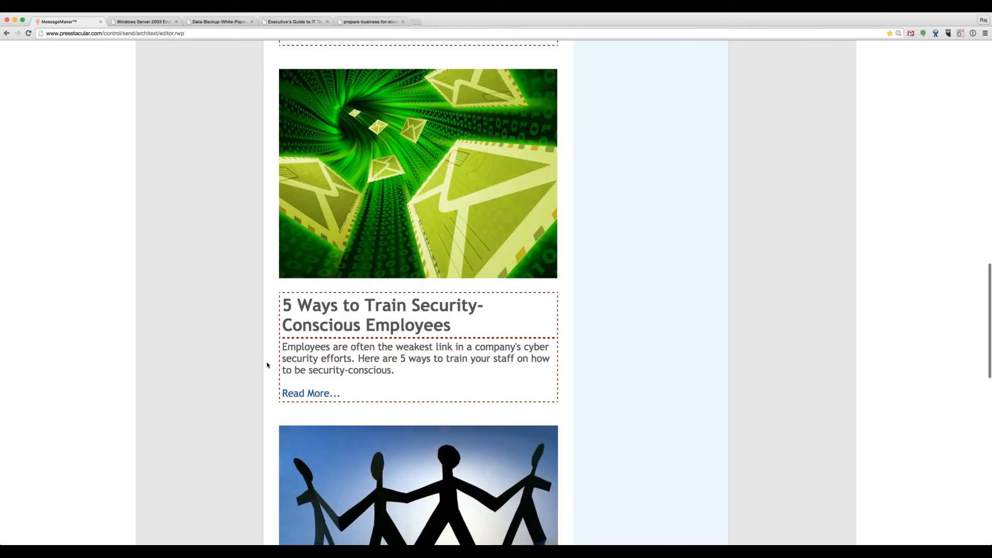
{"action": "scroll", "coordinate": [268, 364], "scroll_direction": "down", "scroll_amount": 3}
{"action": "scroll", "coordinate": [247, 368], "scroll_direction": "down", "scroll_amount": 2}
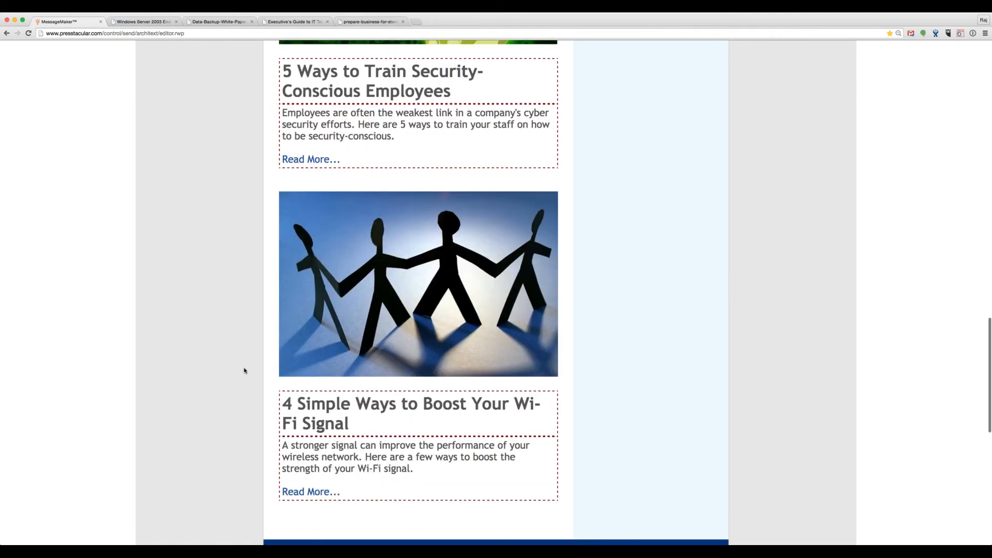
{"action": "scroll", "coordinate": [245, 371], "scroll_direction": "down", "scroll_amount": 1}
{"action": "scroll", "coordinate": [244, 372], "scroll_direction": "down", "scroll_amount": 1}
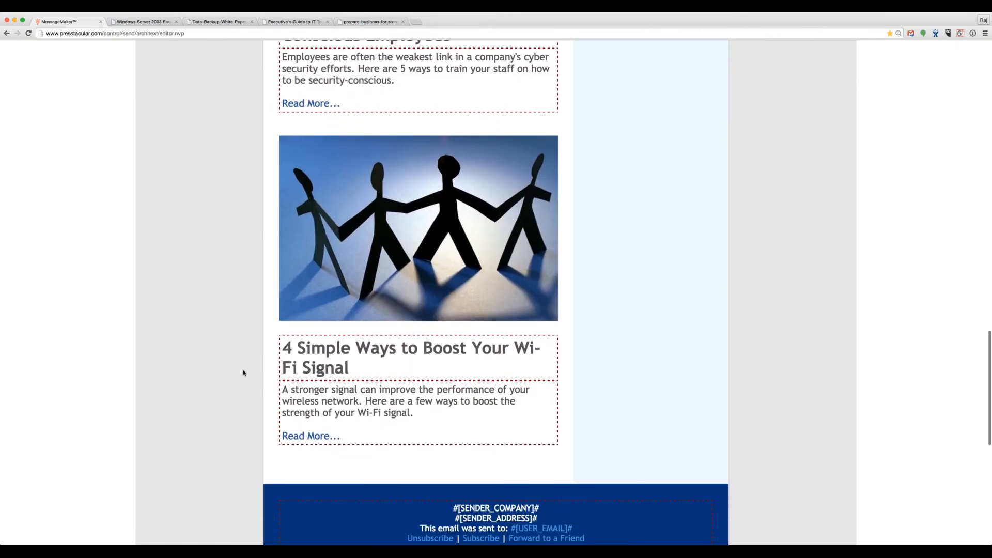
{"action": "scroll", "coordinate": [244, 372], "scroll_direction": "up", "scroll_amount": 3}
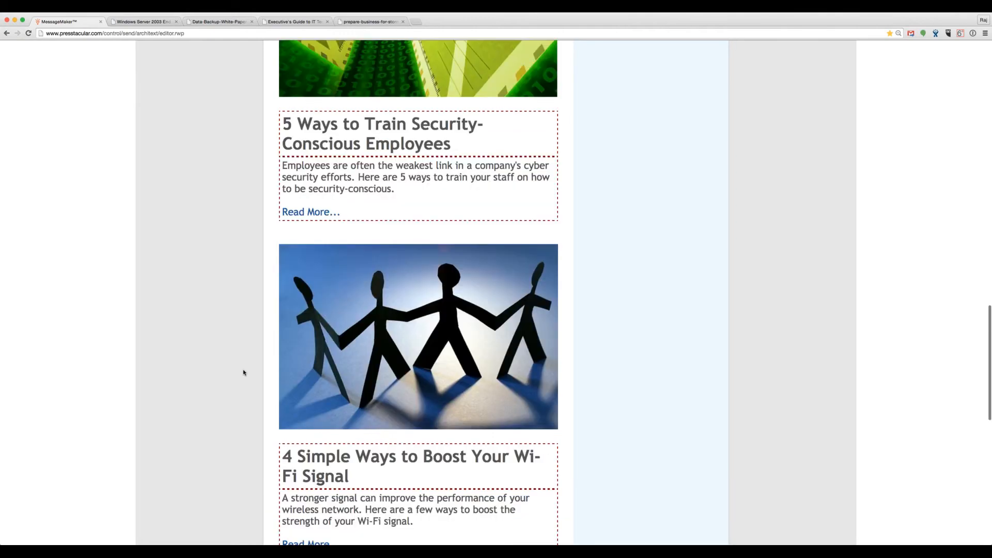
{"action": "scroll", "coordinate": [243, 372], "scroll_direction": "up", "scroll_amount": 5}
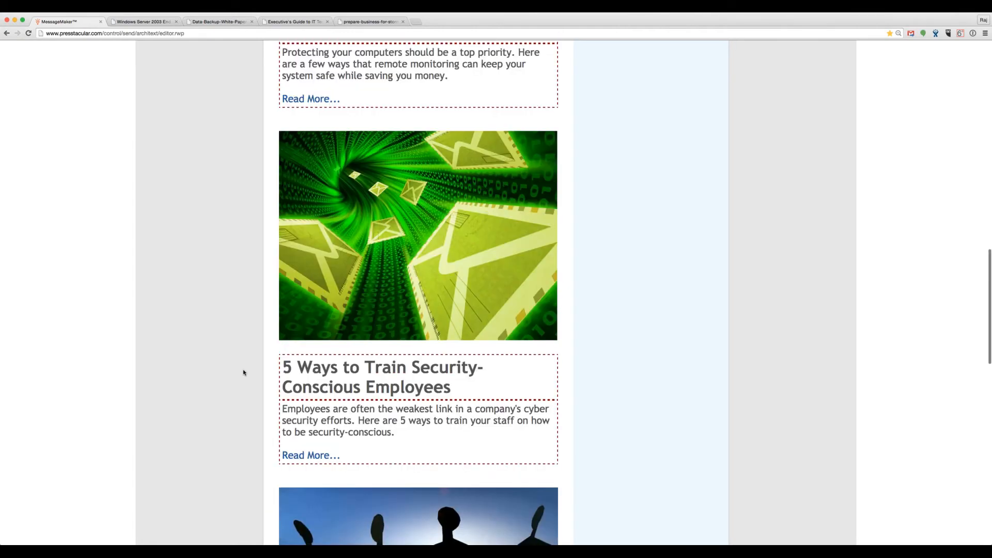
{"action": "scroll", "coordinate": [244, 373], "scroll_direction": "up", "scroll_amount": 10}
{"action": "scroll", "coordinate": [244, 372], "scroll_direction": "up", "scroll_amount": 1}
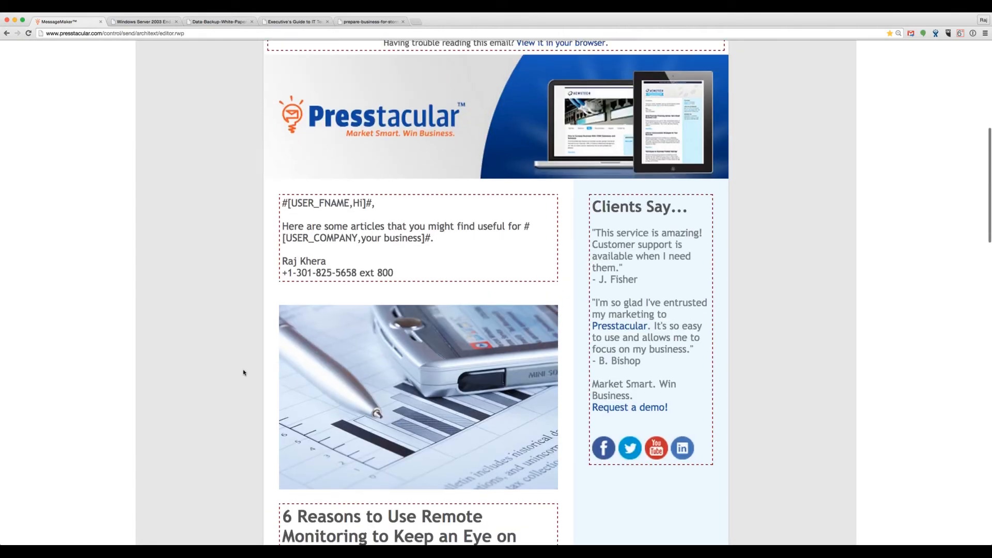
{"action": "scroll", "coordinate": [244, 372], "scroll_direction": "down", "scroll_amount": 4}
{"action": "scroll", "coordinate": [244, 373], "scroll_direction": "down", "scroll_amount": 4}
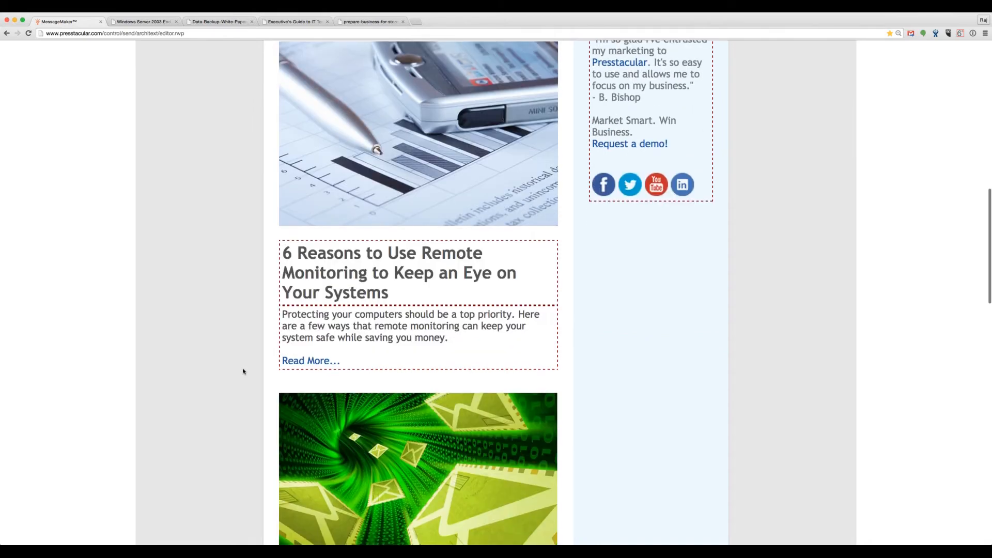
{"action": "scroll", "coordinate": [244, 372], "scroll_direction": "down", "scroll_amount": 2}
{"action": "mouse_move", "coordinate": [321, 279]}
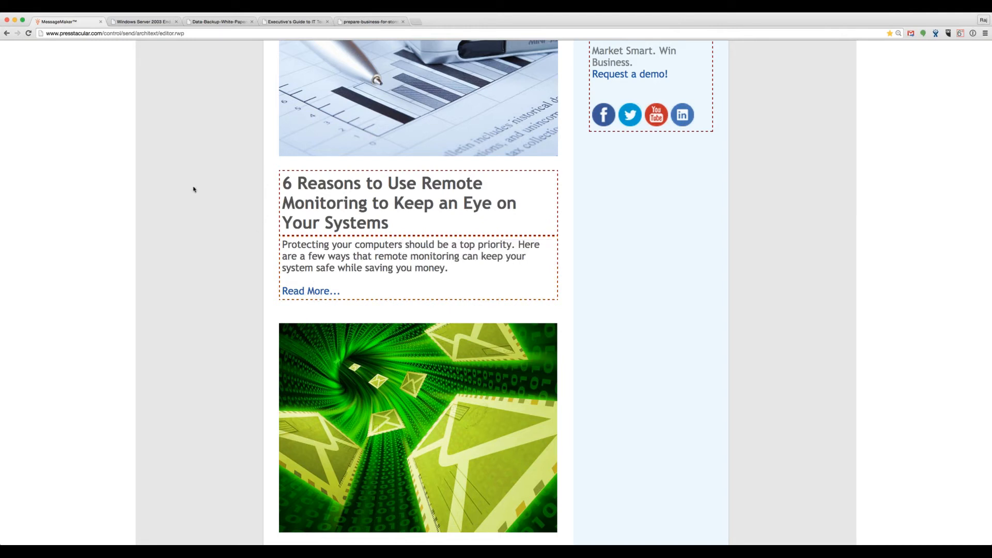
{"action": "scroll", "coordinate": [193, 189], "scroll_direction": "up", "scroll_amount": 15}
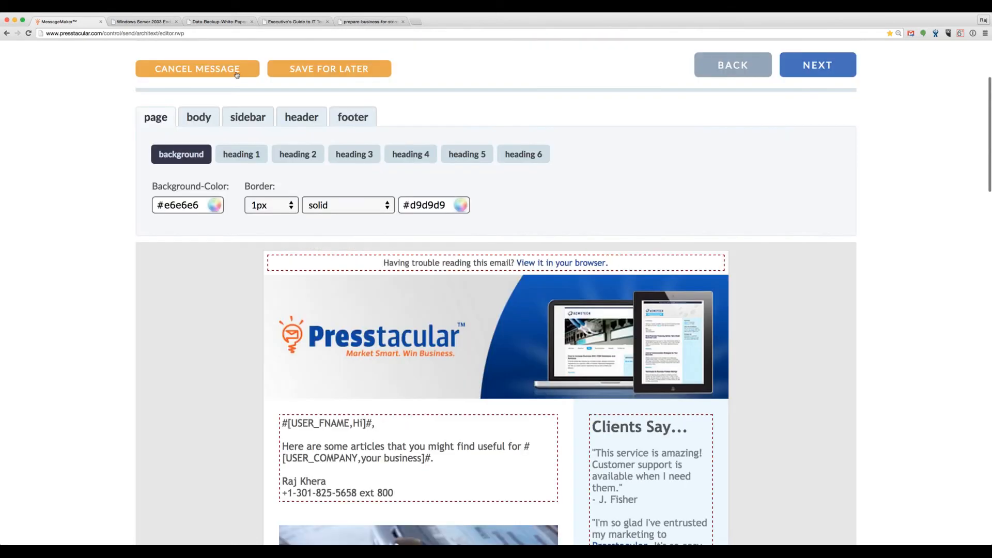
Step: Cancel the newsletter draft, show the finished blog example, and advance to the AutoPublisher slide
{"action": "left_click", "coordinate": [561, 182]}
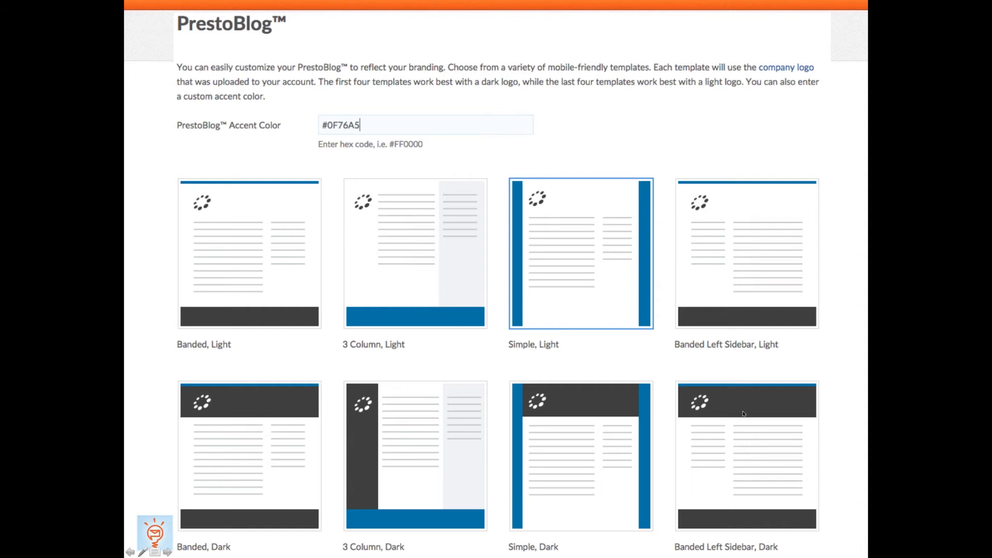
{"action": "left_click", "coordinate": [477, 316]}
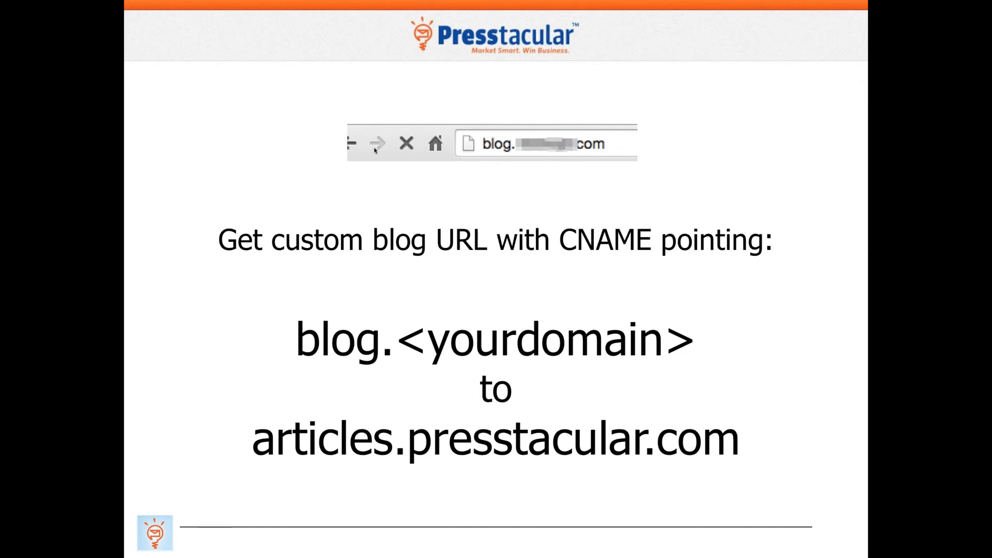
{"action": "key", "text": "Right"}
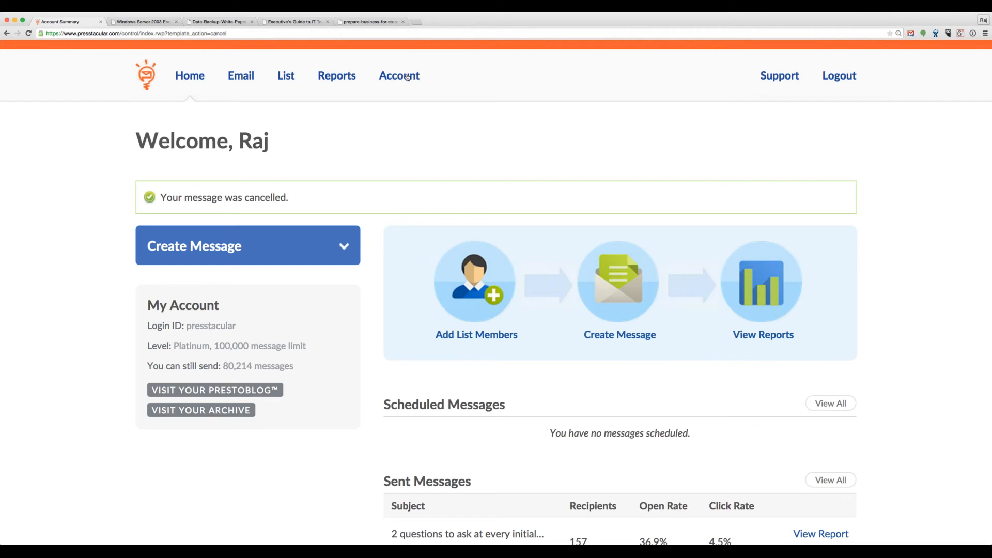
{"action": "left_click", "coordinate": [407, 77]}
Step: Open AutoPublisher under Account > Extras and tick Enable AutoPublisher
{"action": "left_click", "coordinate": [404, 120]}
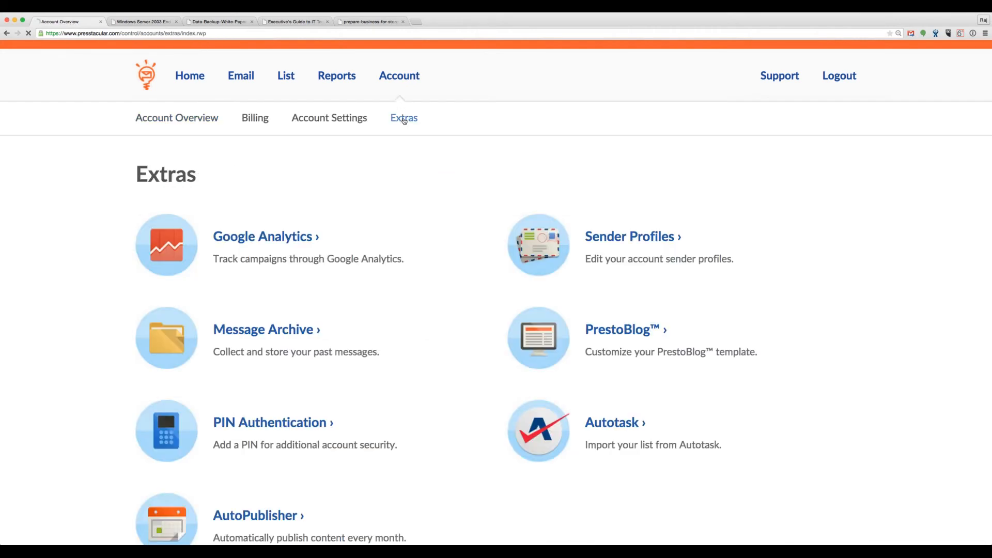
{"action": "scroll", "coordinate": [405, 207], "scroll_direction": "down", "scroll_amount": 5}
{"action": "left_click", "coordinate": [289, 337]}
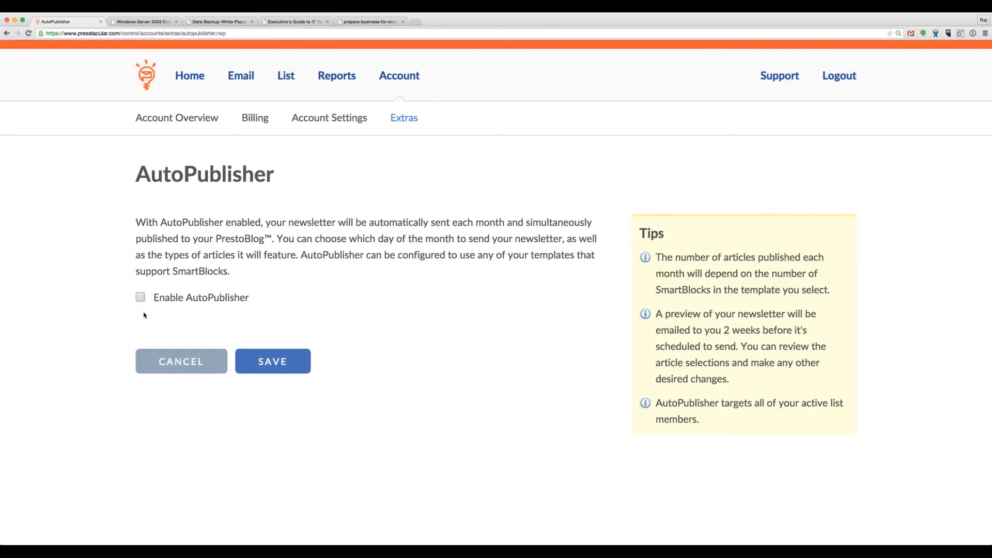
{"action": "scroll", "coordinate": [115, 327], "scroll_direction": "down", "scroll_amount": 2}
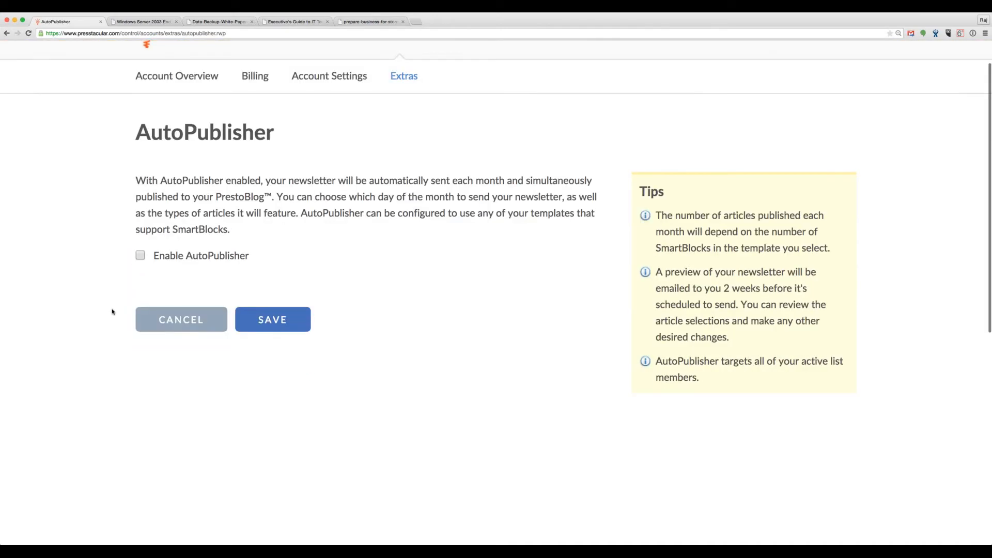
{"action": "scroll", "coordinate": [112, 312], "scroll_direction": "down", "scroll_amount": 2}
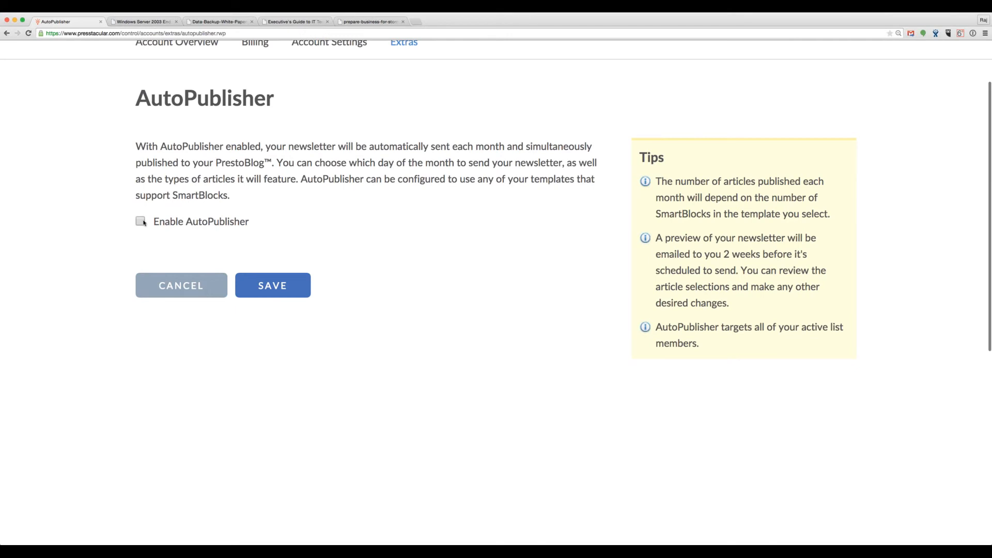
{"action": "left_click", "coordinate": [141, 222]}
Step: Set the Day of the Month schedule to the 2nd Tuesday
{"action": "scroll", "coordinate": [91, 257], "scroll_direction": "down", "scroll_amount": 4}
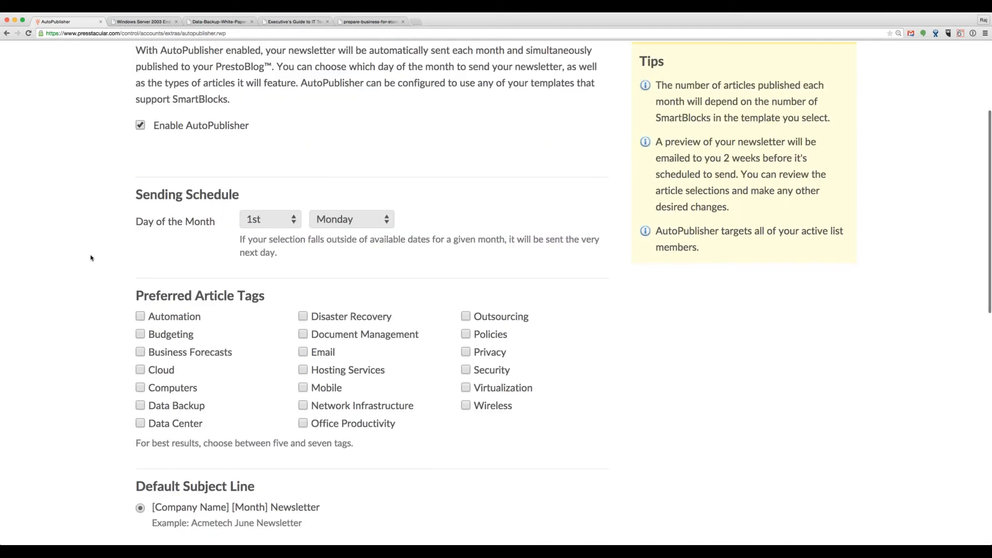
{"action": "scroll", "coordinate": [94, 271], "scroll_direction": "down", "scroll_amount": 3}
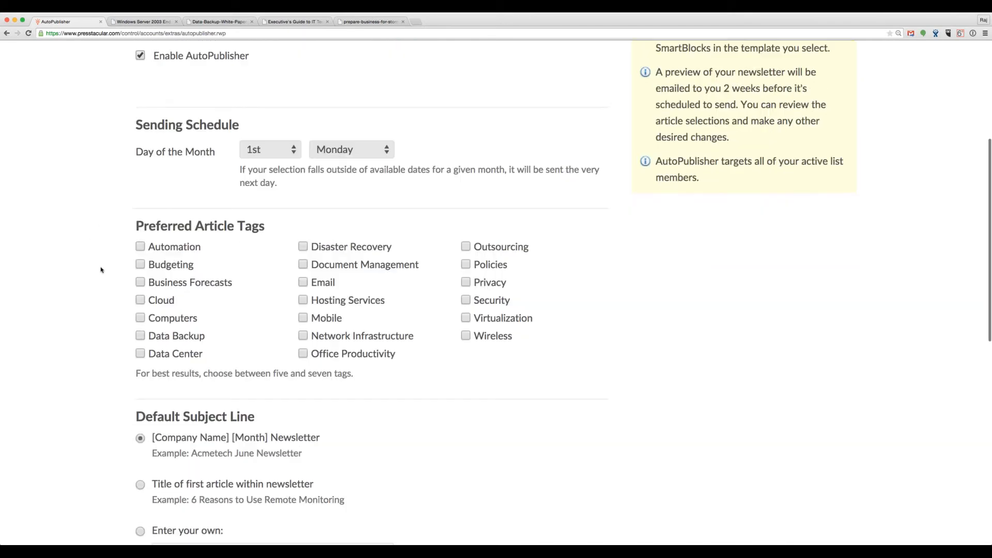
{"action": "left_click", "coordinate": [271, 152]}
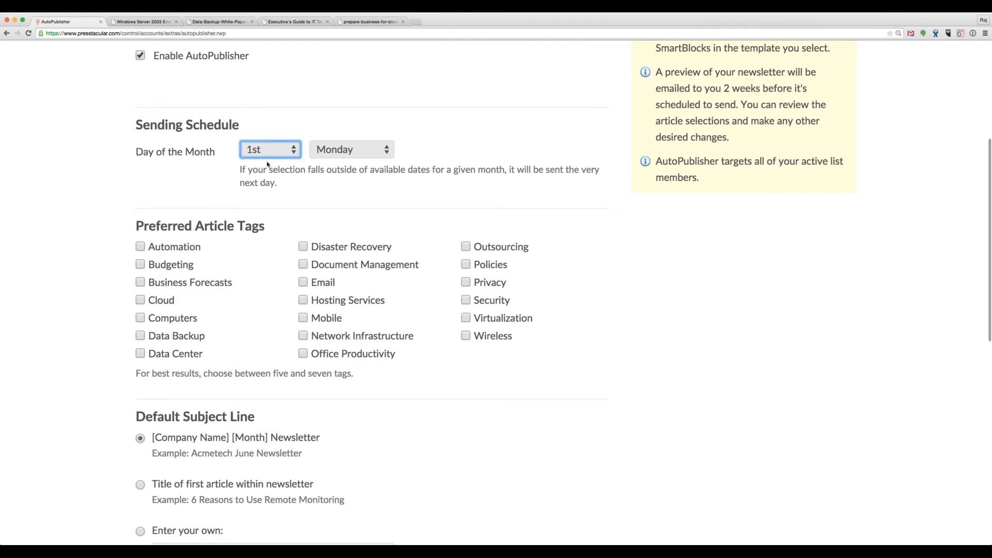
{"action": "left_click", "coordinate": [268, 166]}
{"action": "left_click", "coordinate": [344, 157]}
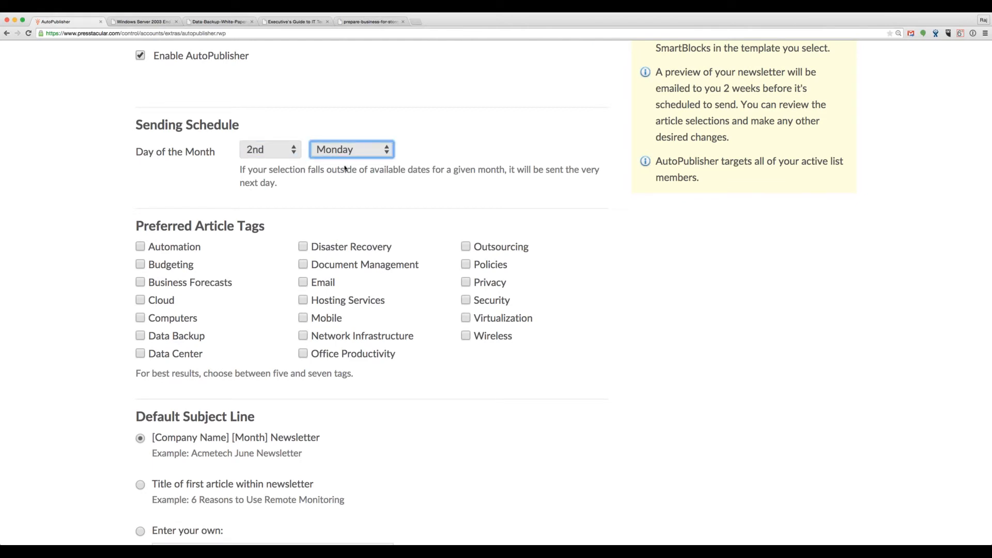
{"action": "key", "text": "Down"}
{"action": "left_click", "coordinate": [109, 199]}
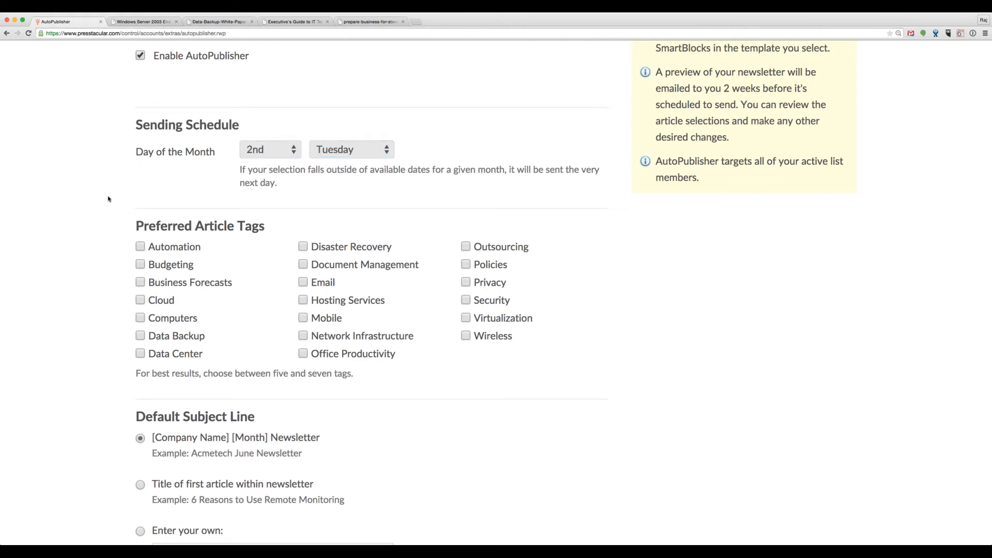
{"action": "scroll", "coordinate": [110, 199], "scroll_direction": "down", "scroll_amount": 1}
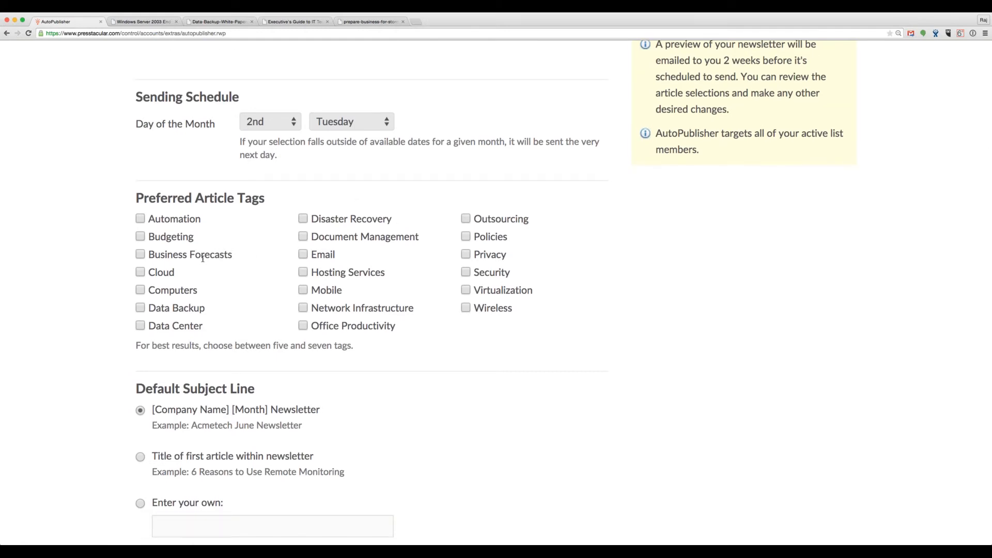
Step: Tick Cloud, Computers, Data Backup, Office Productivity, Network Infrastructure, Hosting Services, Wireless, Virtualization, Security, Privacy, Outsourcing and Disaster Recovery
{"action": "left_click", "coordinate": [140, 272]}
{"action": "left_click", "coordinate": [140, 290]}
{"action": "left_click", "coordinate": [140, 308]}
{"action": "left_click", "coordinate": [302, 326]}
{"action": "left_click", "coordinate": [303, 308]}
{"action": "left_click", "coordinate": [303, 272]}
{"action": "left_click", "coordinate": [466, 308]}
{"action": "left_click", "coordinate": [465, 290]}
{"action": "left_click", "coordinate": [466, 273]}
{"action": "left_click", "coordinate": [466, 255]}
{"action": "left_click", "coordinate": [466, 218]}
{"action": "left_click", "coordinate": [309, 219]}
{"action": "scroll", "coordinate": [381, 405], "scroll_direction": "down", "scroll_amount": 3}
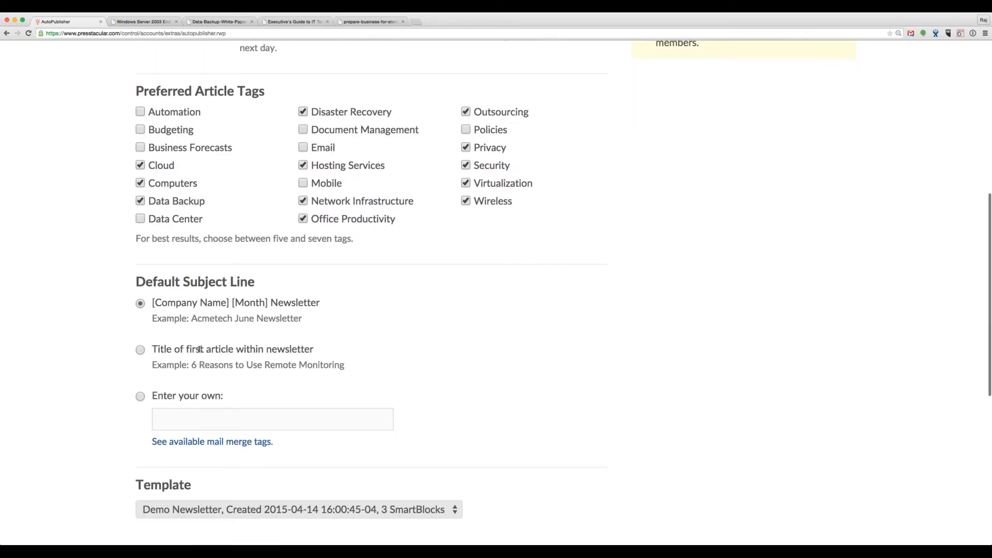
{"action": "scroll", "coordinate": [282, 491], "scroll_direction": "down", "scroll_amount": 1}
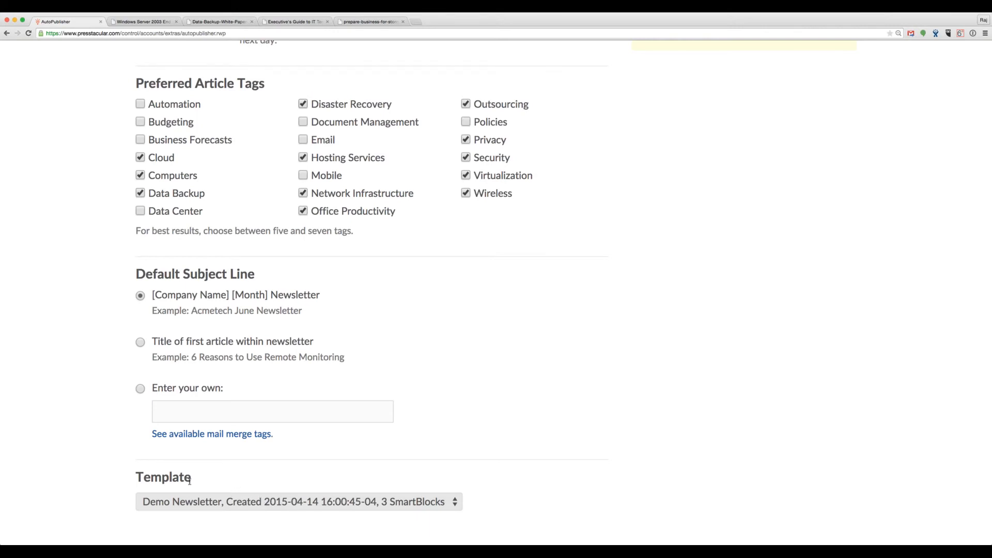
{"action": "scroll", "coordinate": [115, 456], "scroll_direction": "up", "scroll_amount": 5}
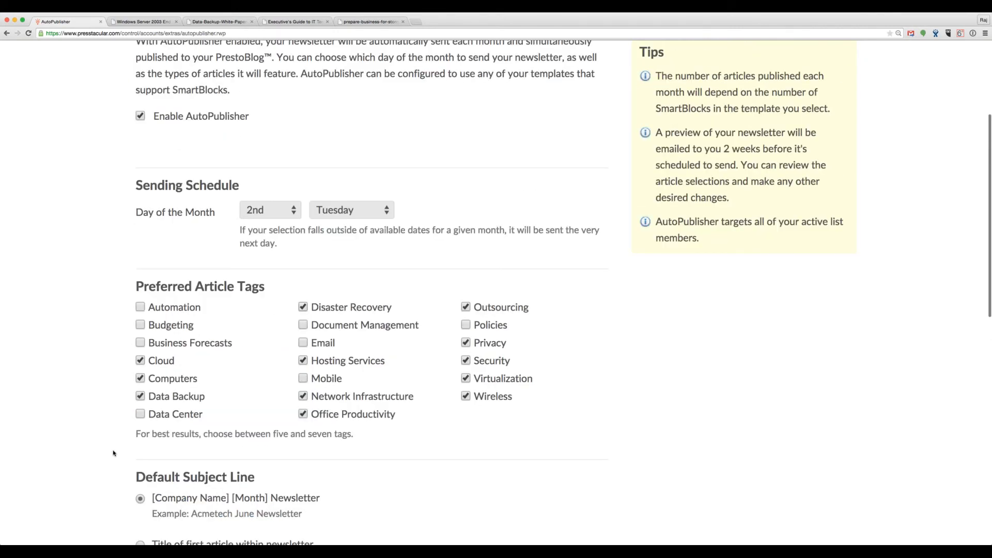
{"action": "scroll", "coordinate": [115, 451], "scroll_direction": "down", "scroll_amount": 1}
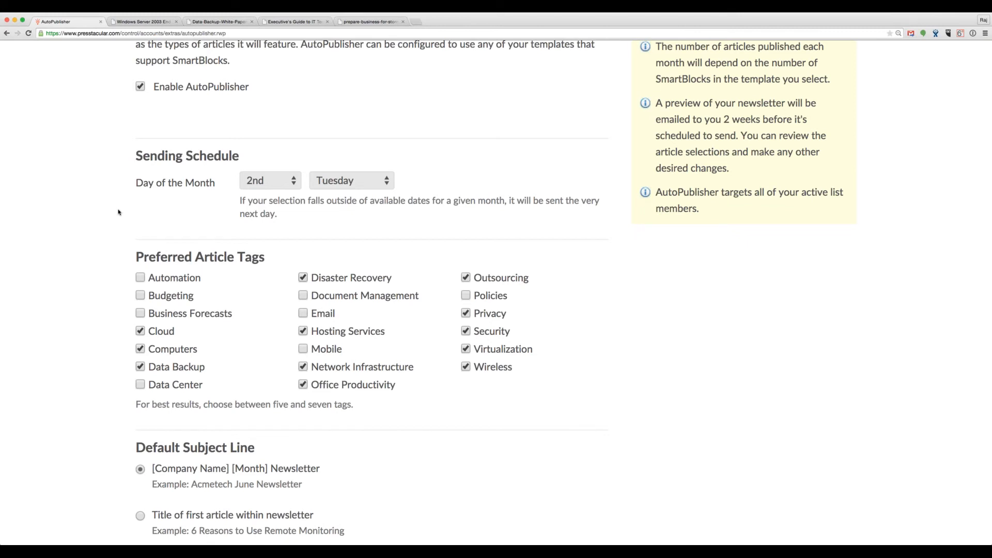
Step: Untick Enable AutoPublisher to switch it back off, then scroll up the settings
{"action": "left_click", "coordinate": [140, 86]}
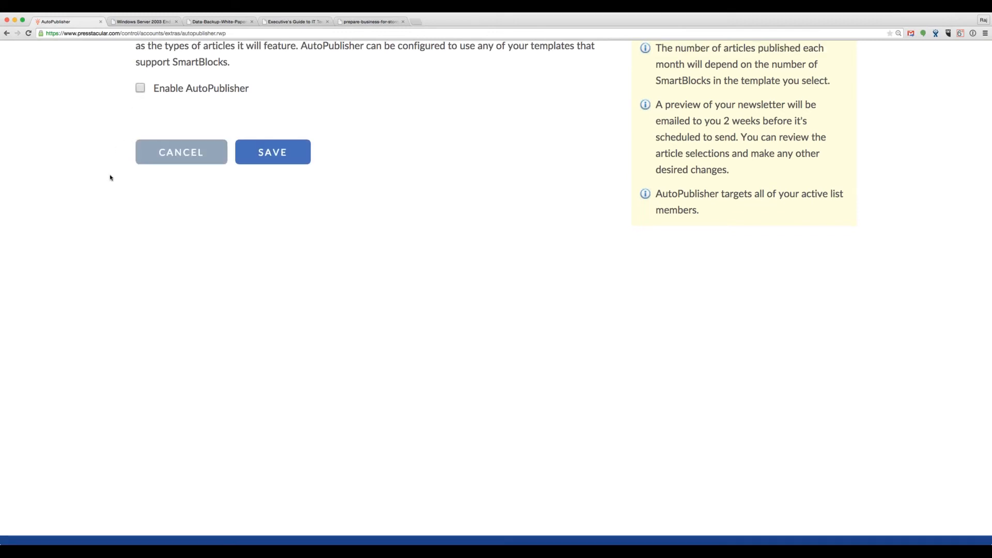
{"action": "scroll", "coordinate": [109, 177], "scroll_direction": "up", "scroll_amount": 3}
{"action": "scroll", "coordinate": [109, 179], "scroll_direction": "up", "scroll_amount": 1}
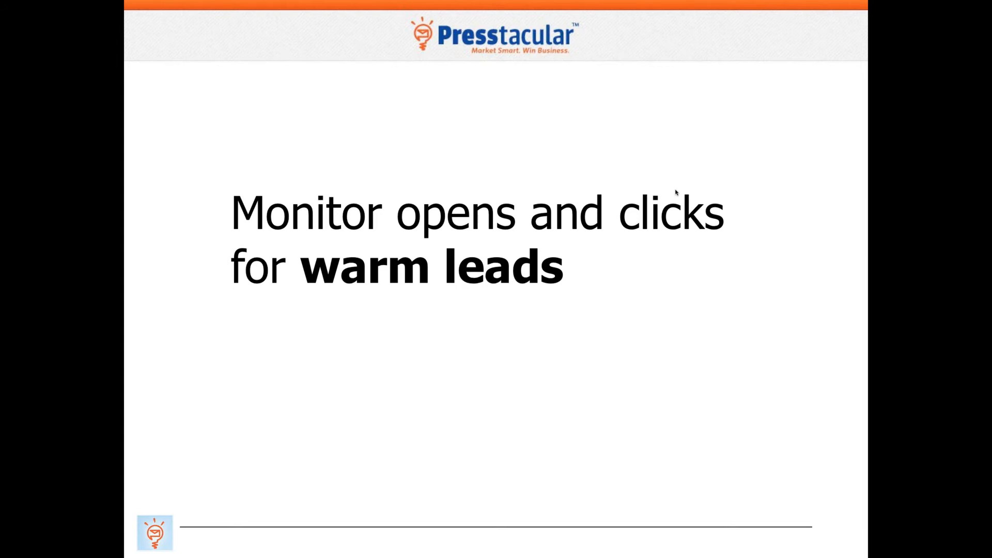
Step: Advance past the message statistics and delivery status slides to 'What to say on a call'
{"action": "left_click", "coordinate": [675, 192]}
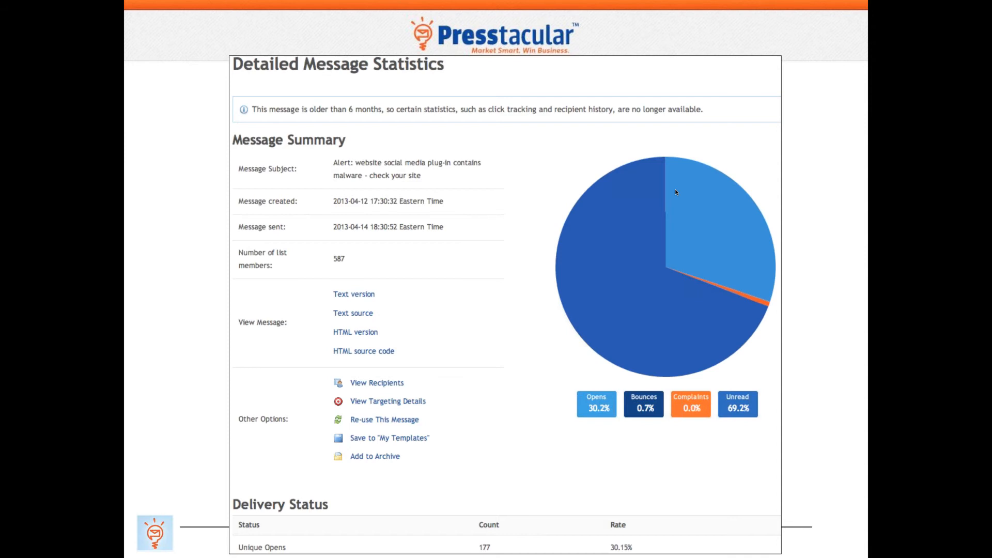
{"action": "key", "text": "Right"}
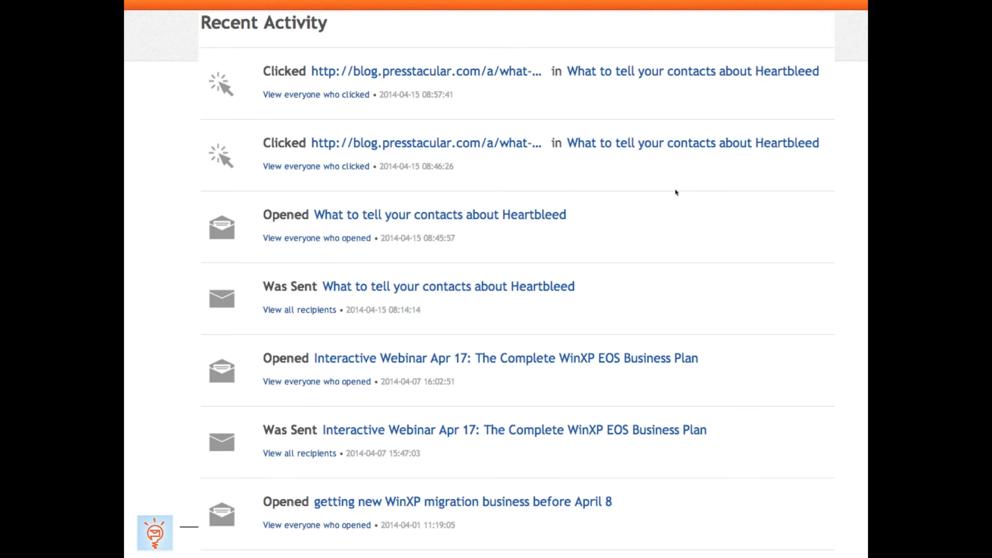
{"action": "key", "text": "Right"}
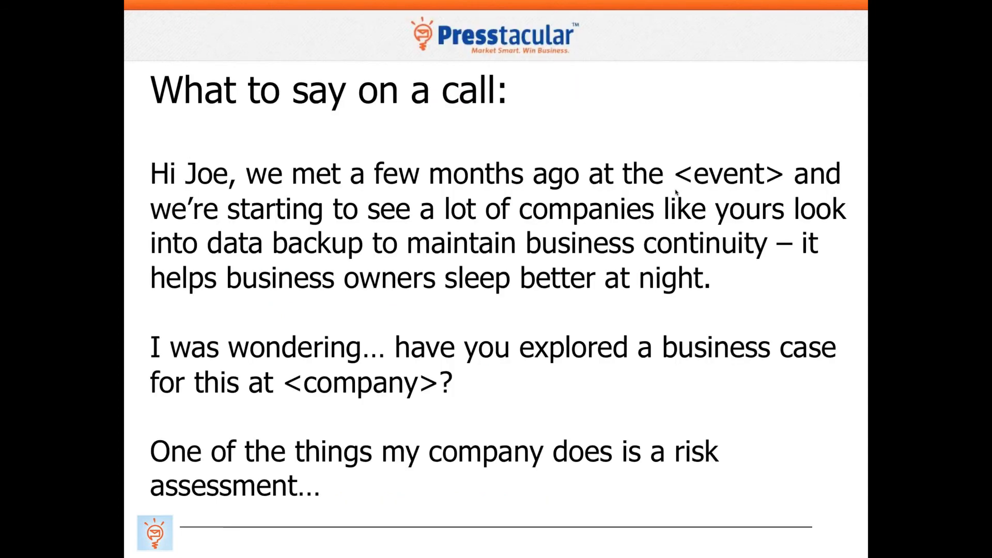